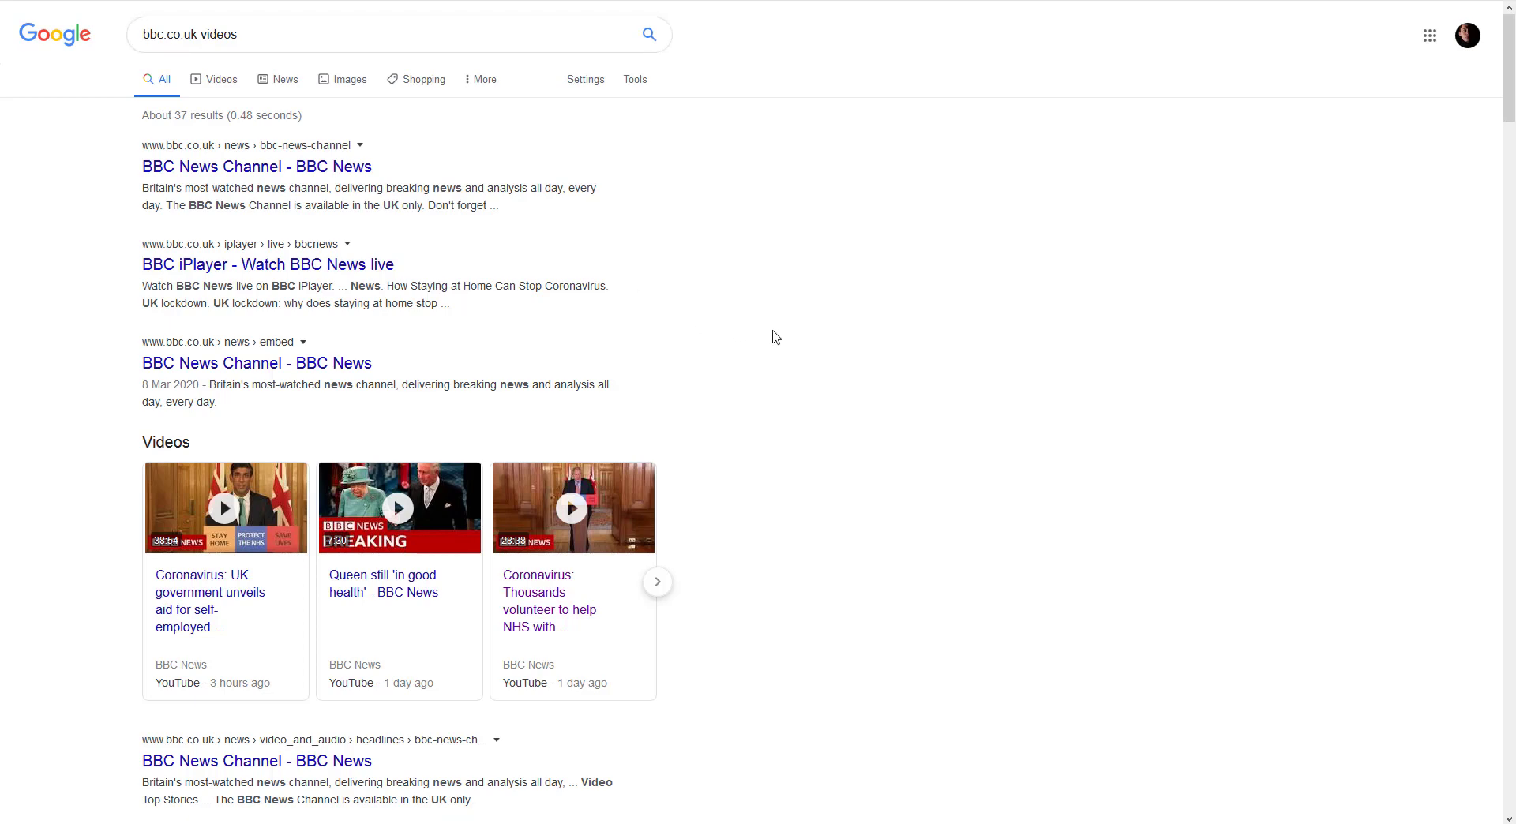
- Scroll down the Google results and open the Met Office weather forecast videos result
scroll(839, 457, "down", 9)
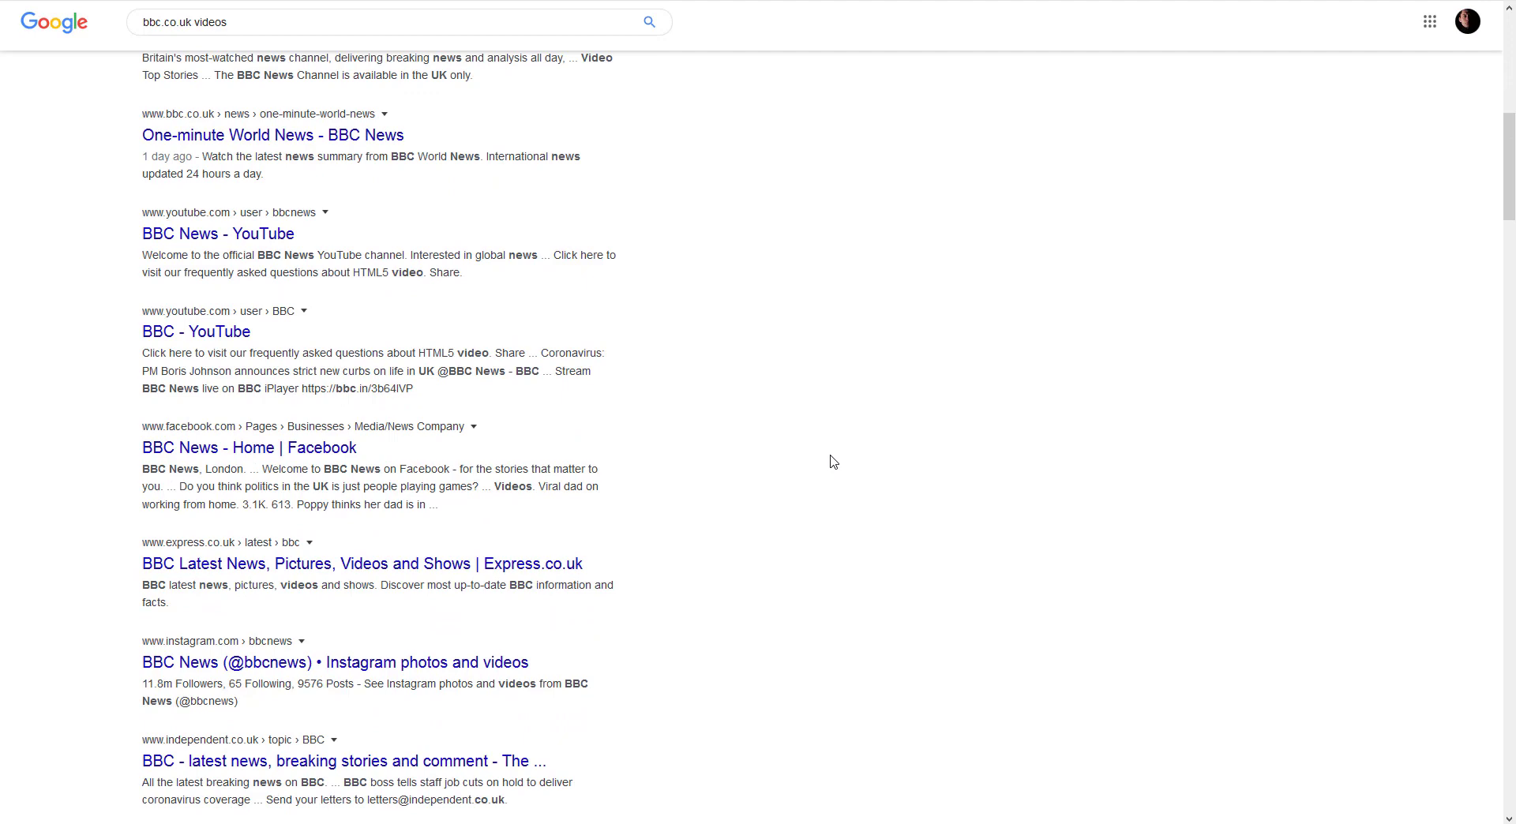
scroll(833, 462, "down", 9)
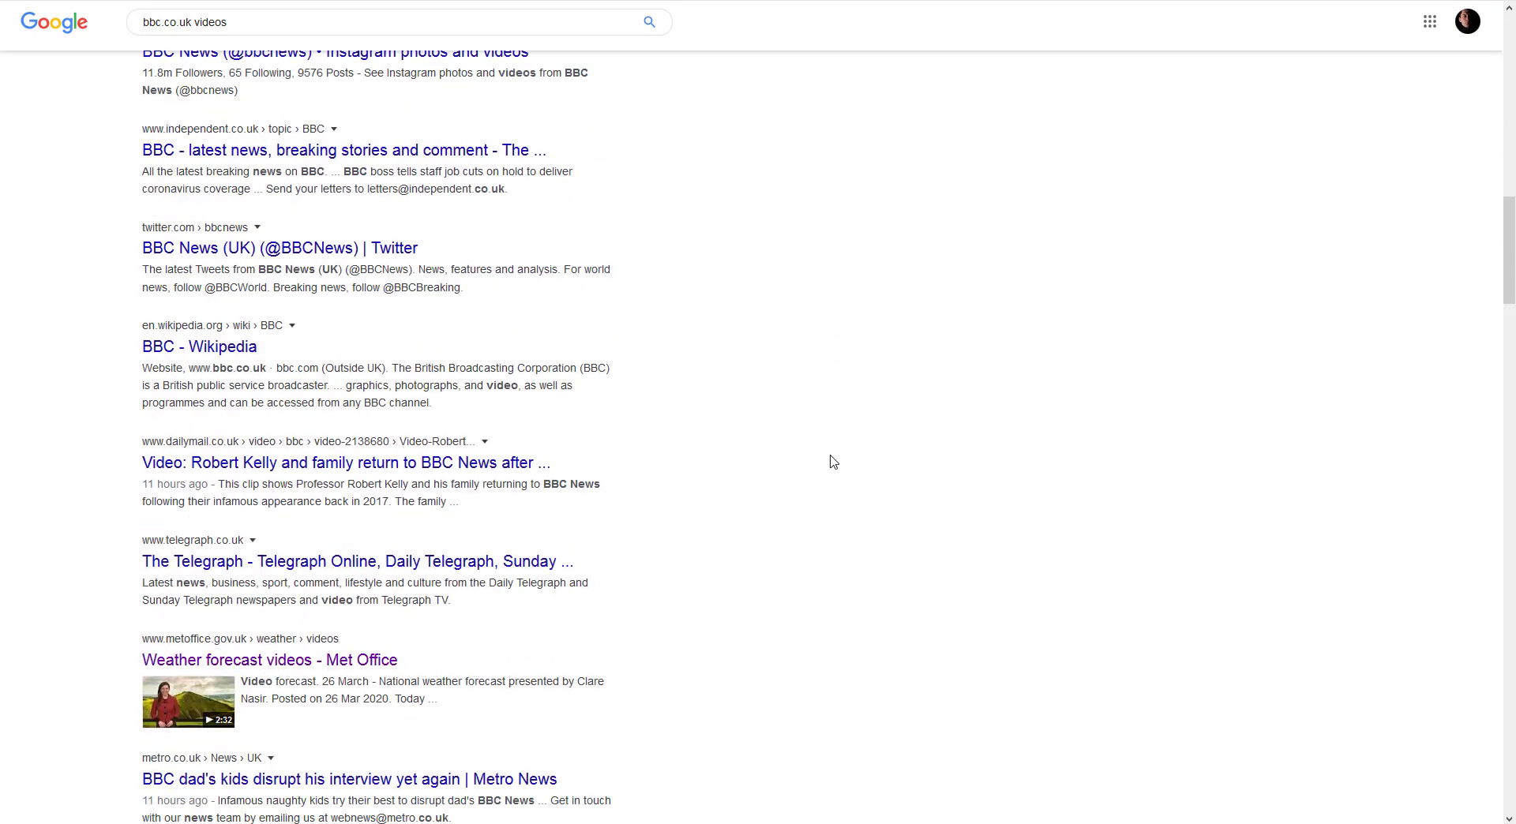
scroll(834, 462, "down", 4)
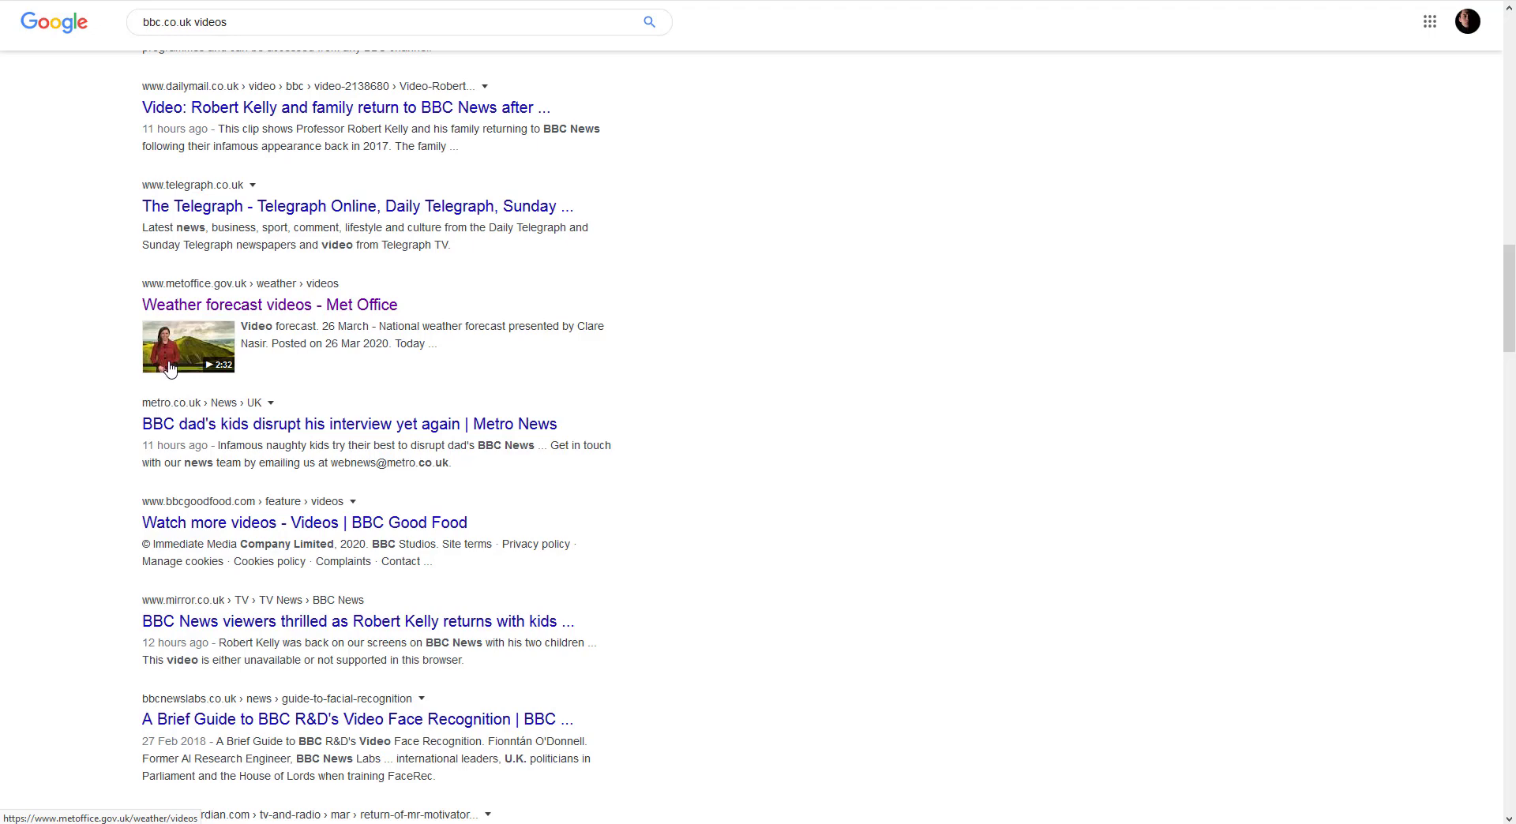
left_click(169, 369)
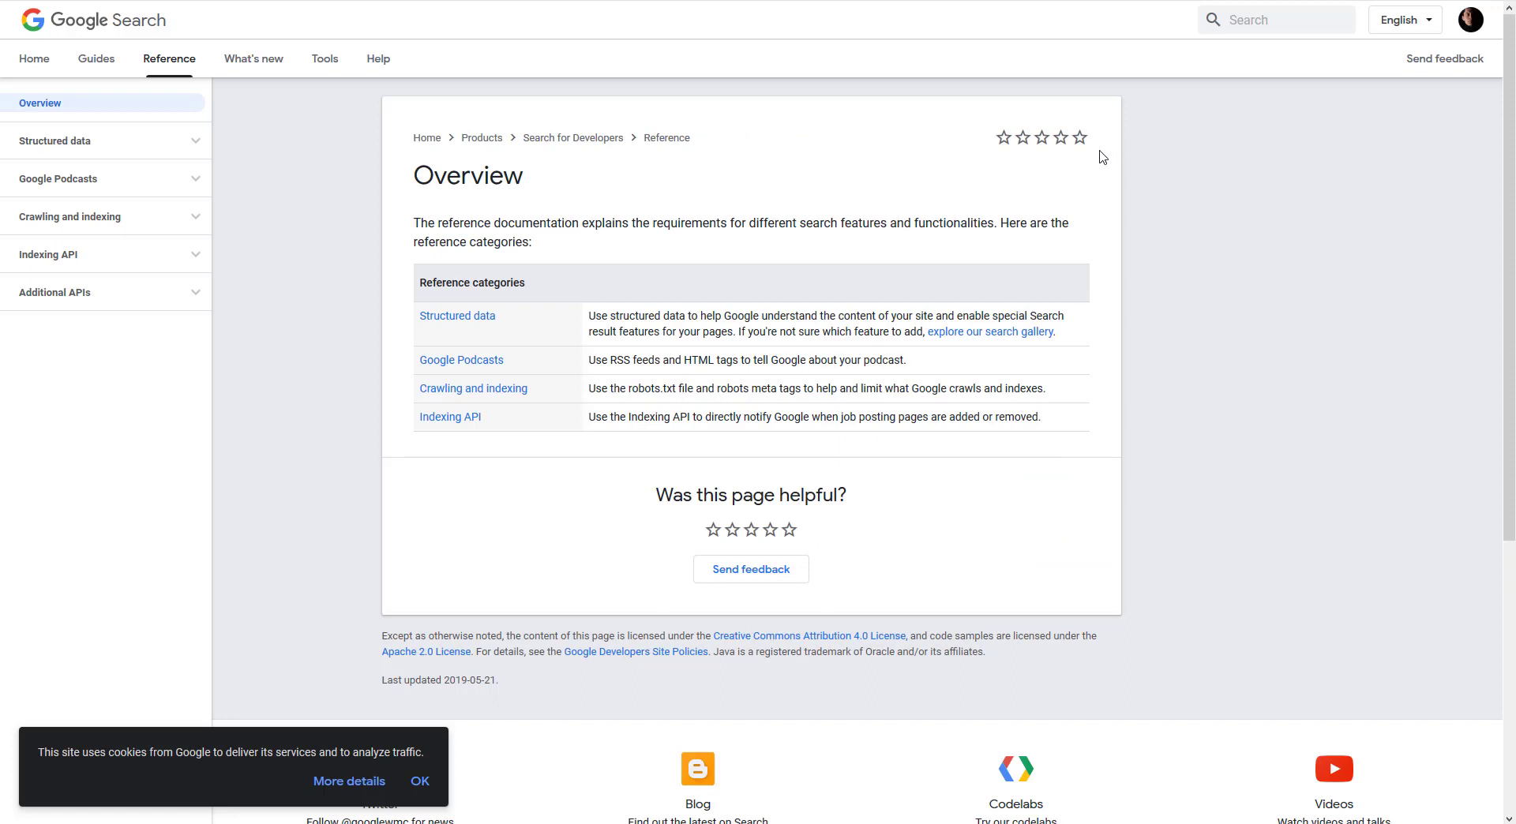
- Expand Structured data in the reference sidebar, open the Video guide and scroll through its enhancements
left_click(57, 144)
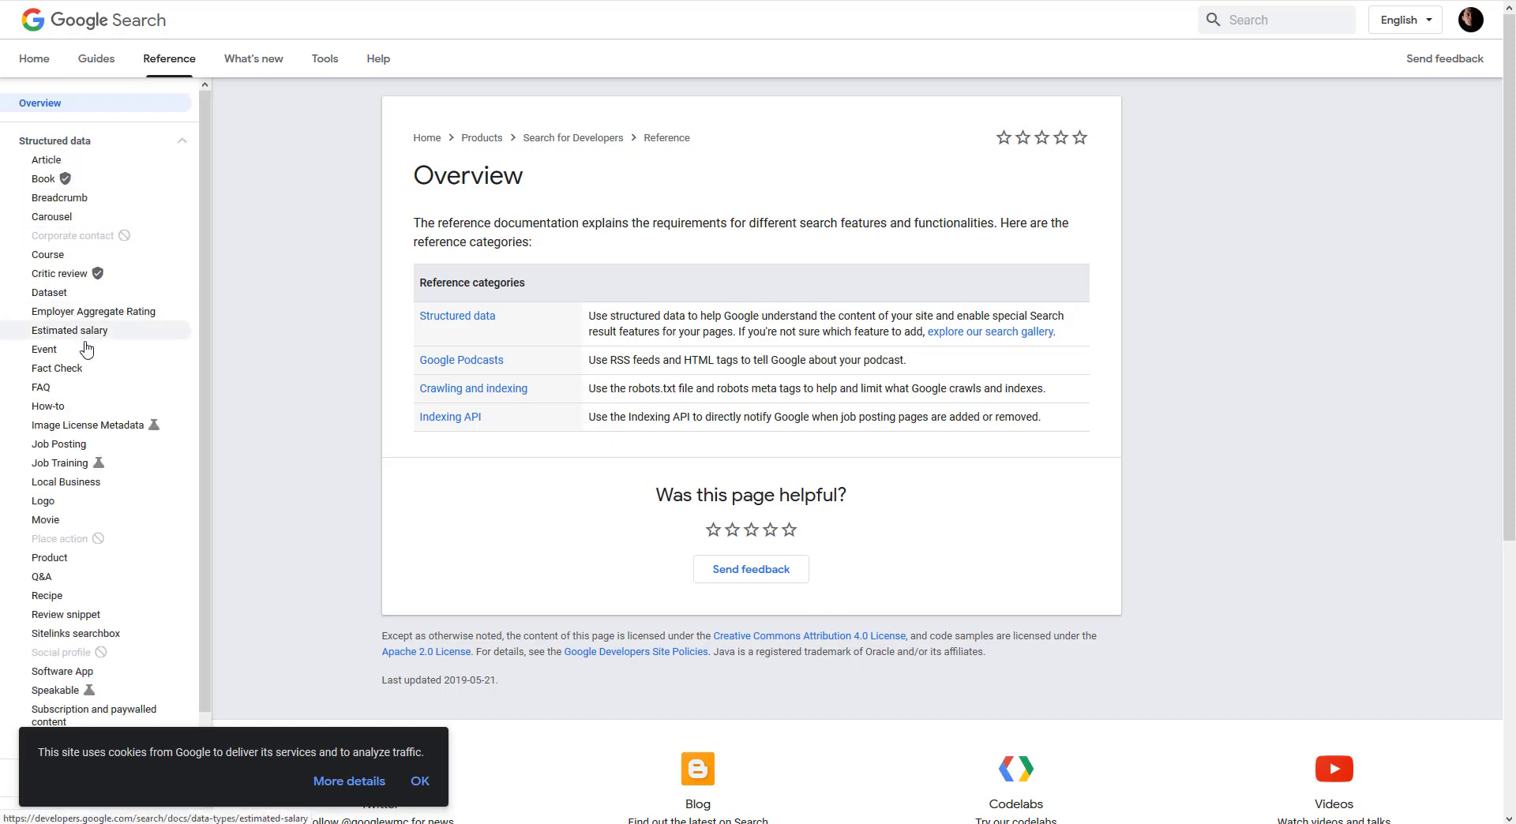
scroll(86, 348, "down", 1)
scroll(87, 351, "down", 1)
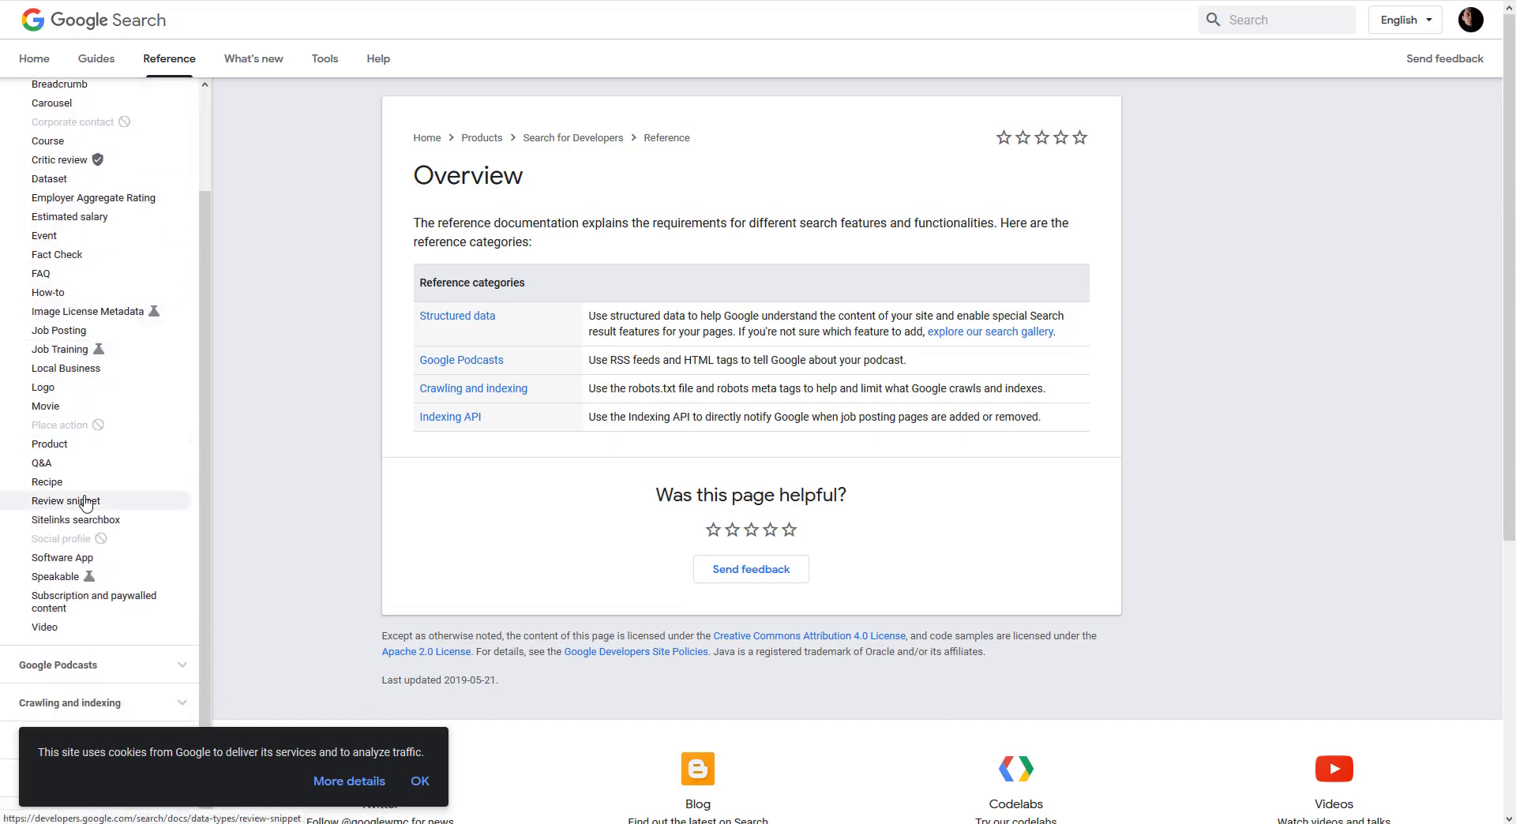
left_click(43, 629)
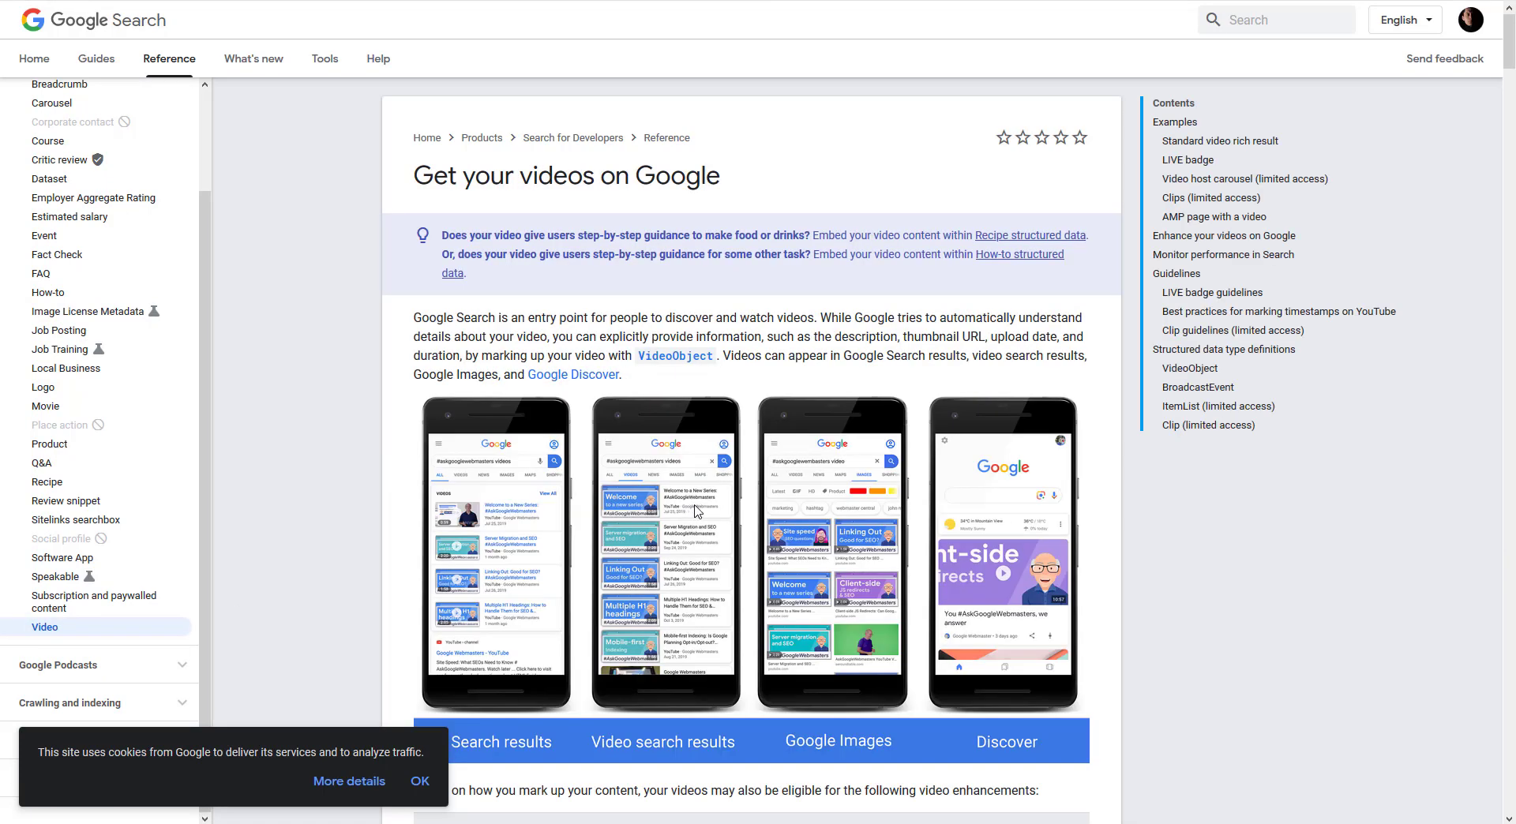
scroll(1108, 494, "down", 10)
scroll(1116, 489, "down", 5)
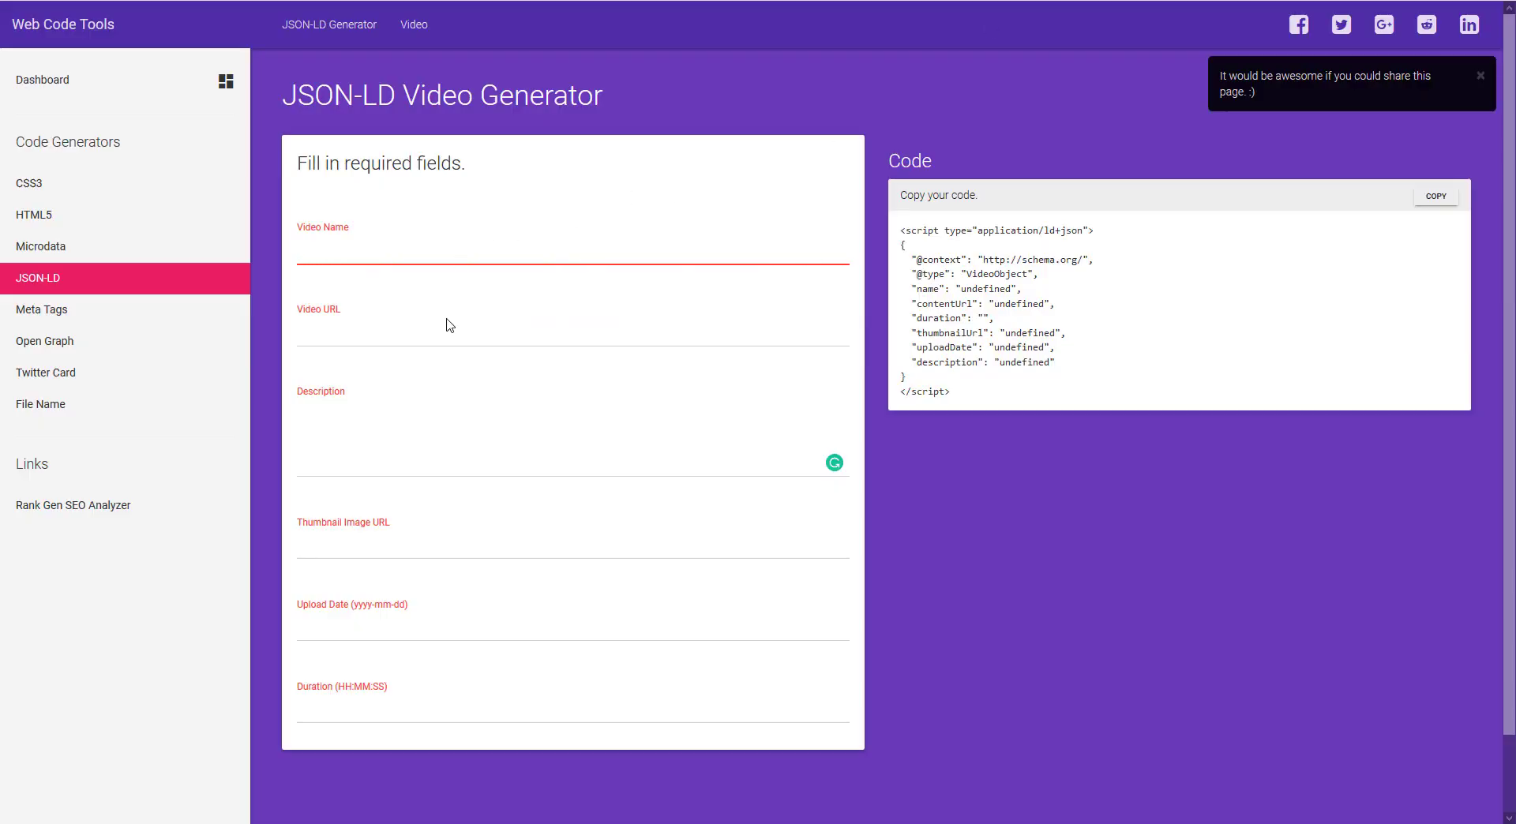
- Paste the YouTube URL as Video URL and the title as Video Name, capitalising 'WordPress'
left_click(451, 328)
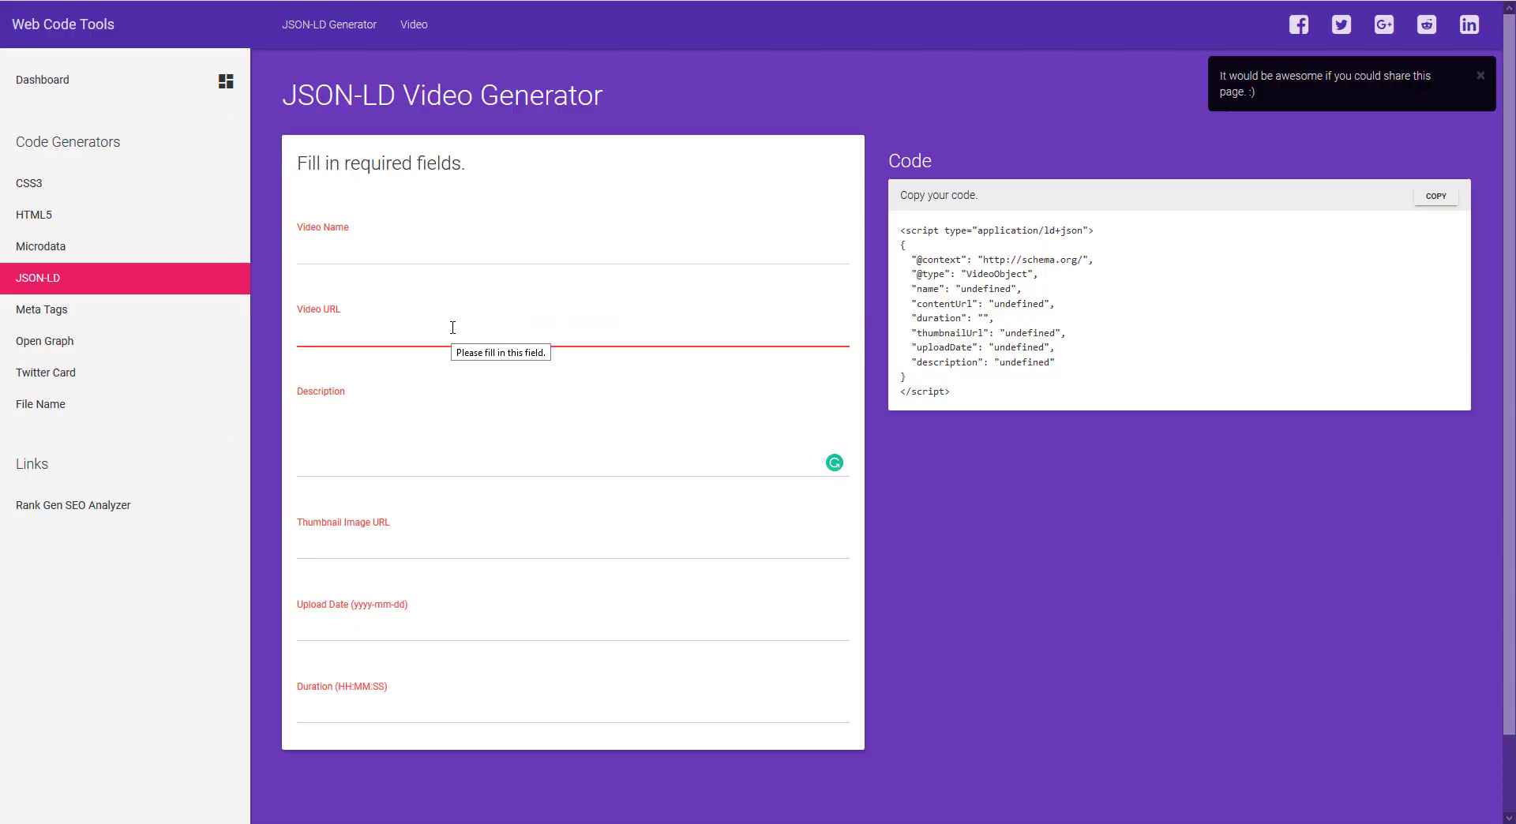
type("https://www.youtube.com/watch?v=SbjGkVBL0Vw")
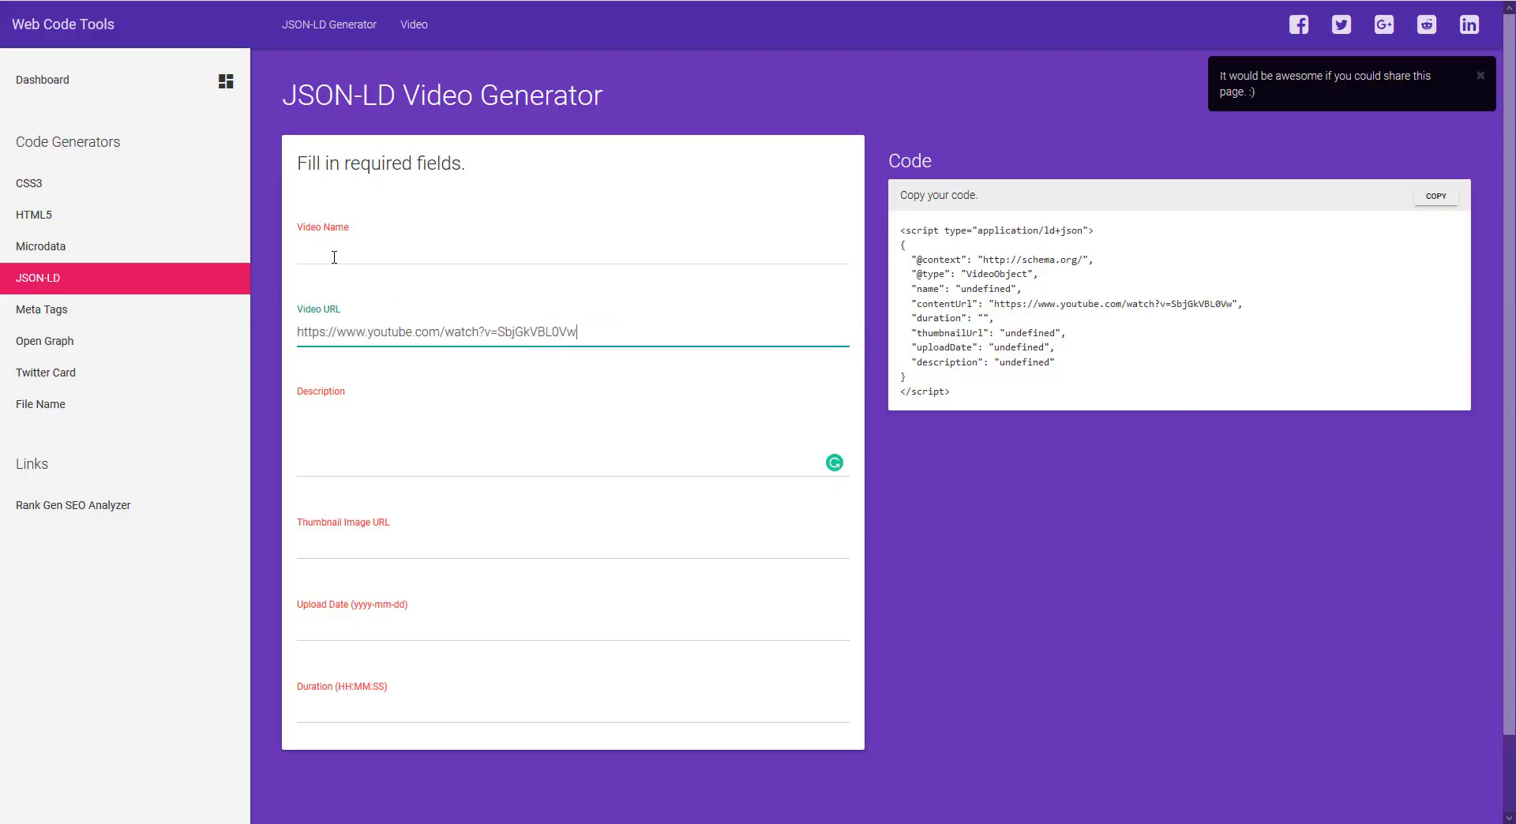
left_click(334, 253)
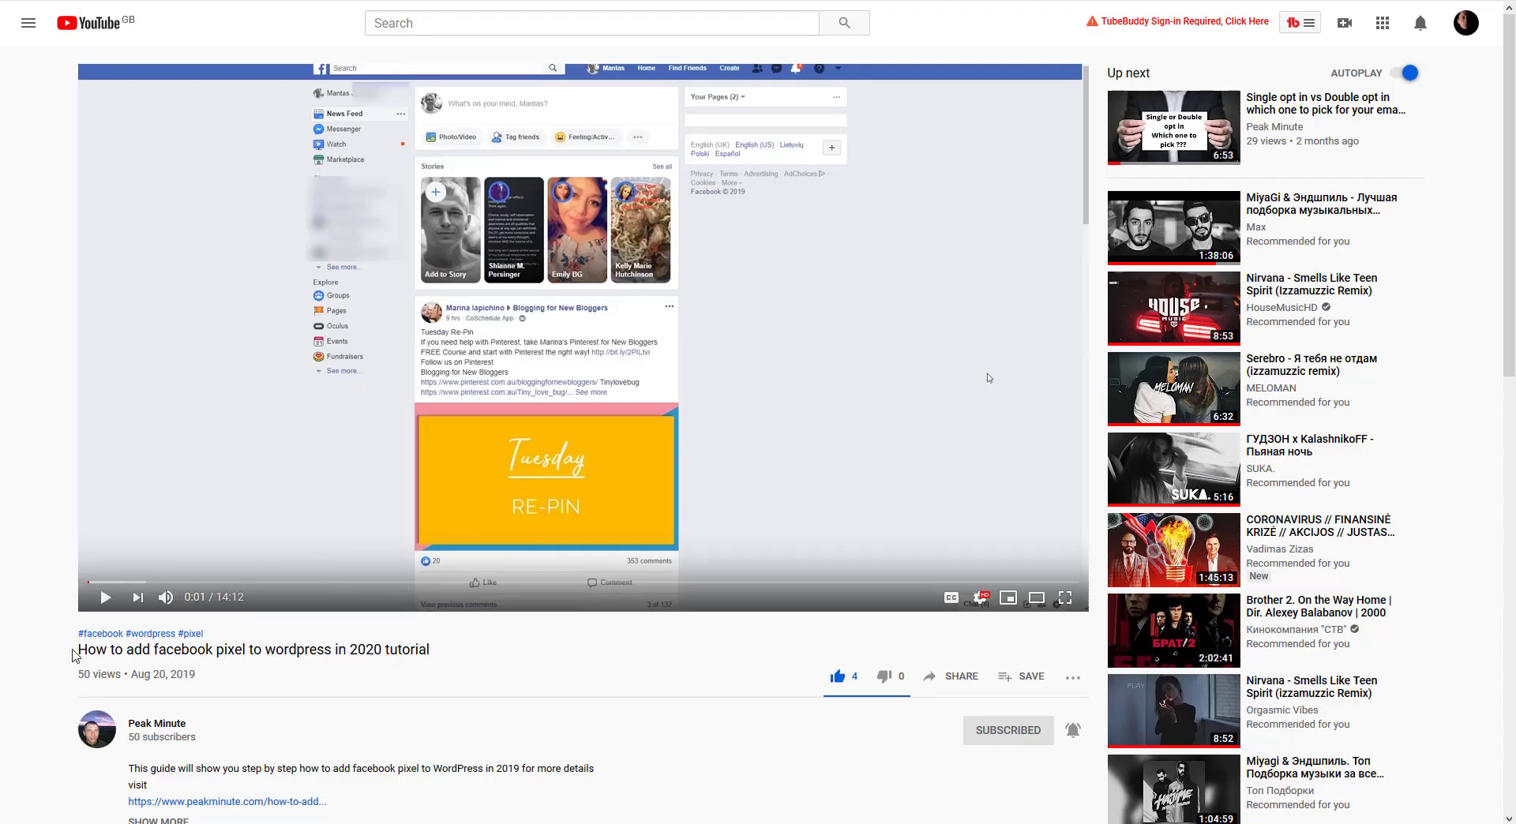
left_click_drag(75, 655, 331, 653)
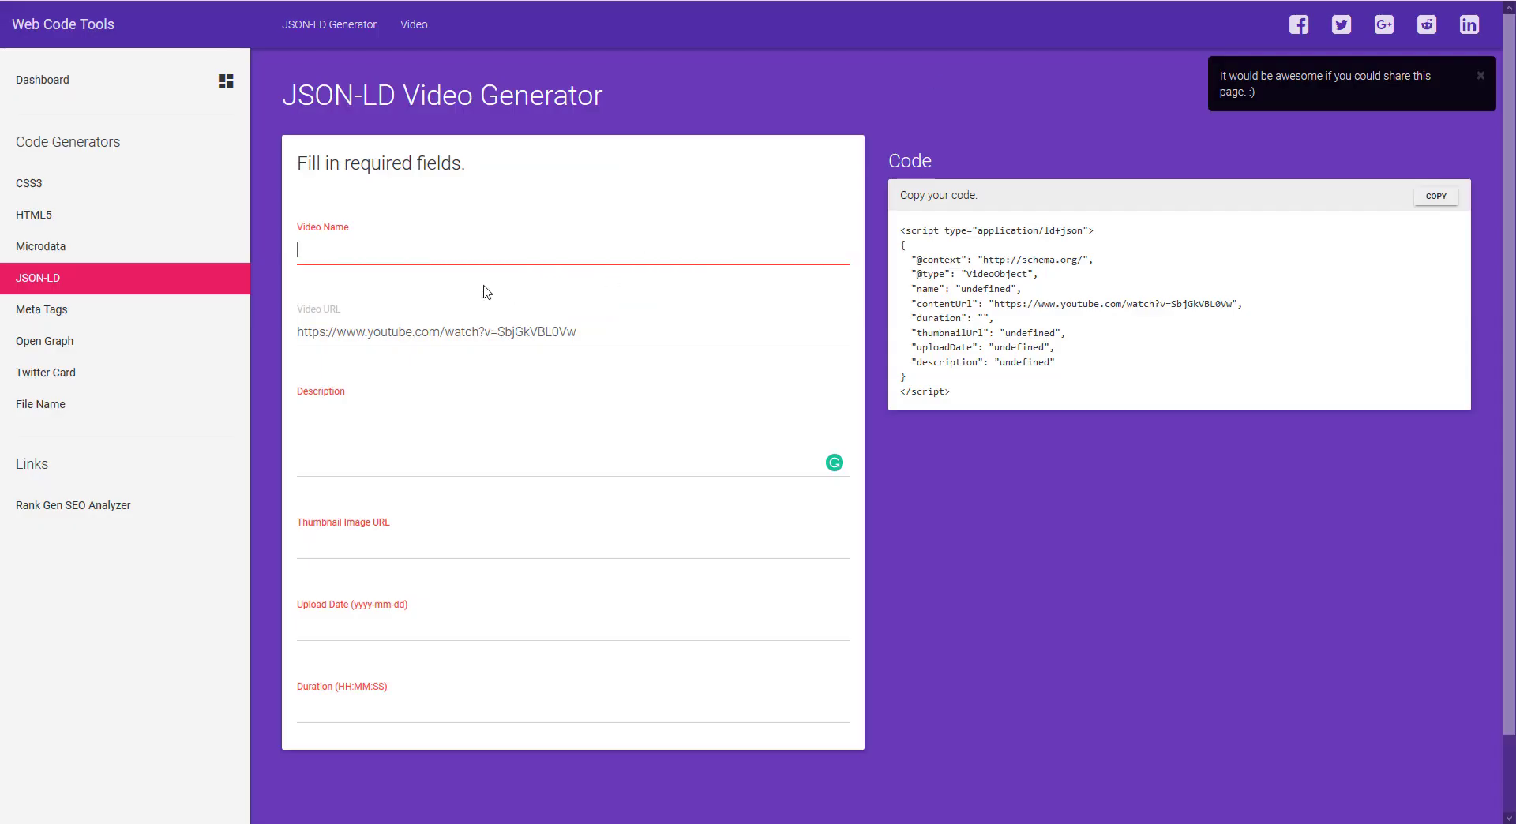
type("How to add facebook pixel to wordpress")
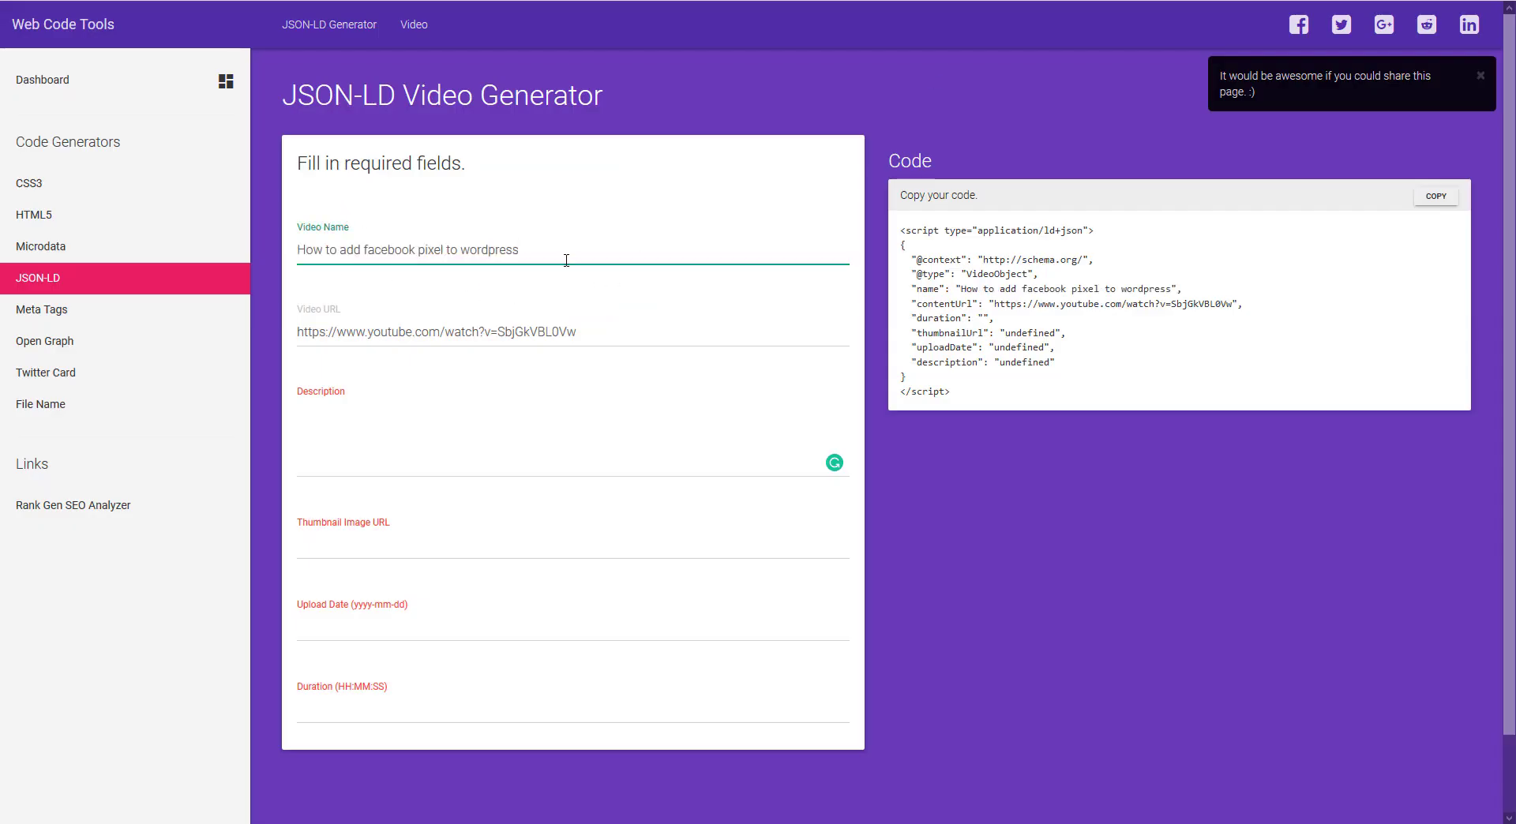
left_click(470, 250)
key("BackSpace")
type("W")
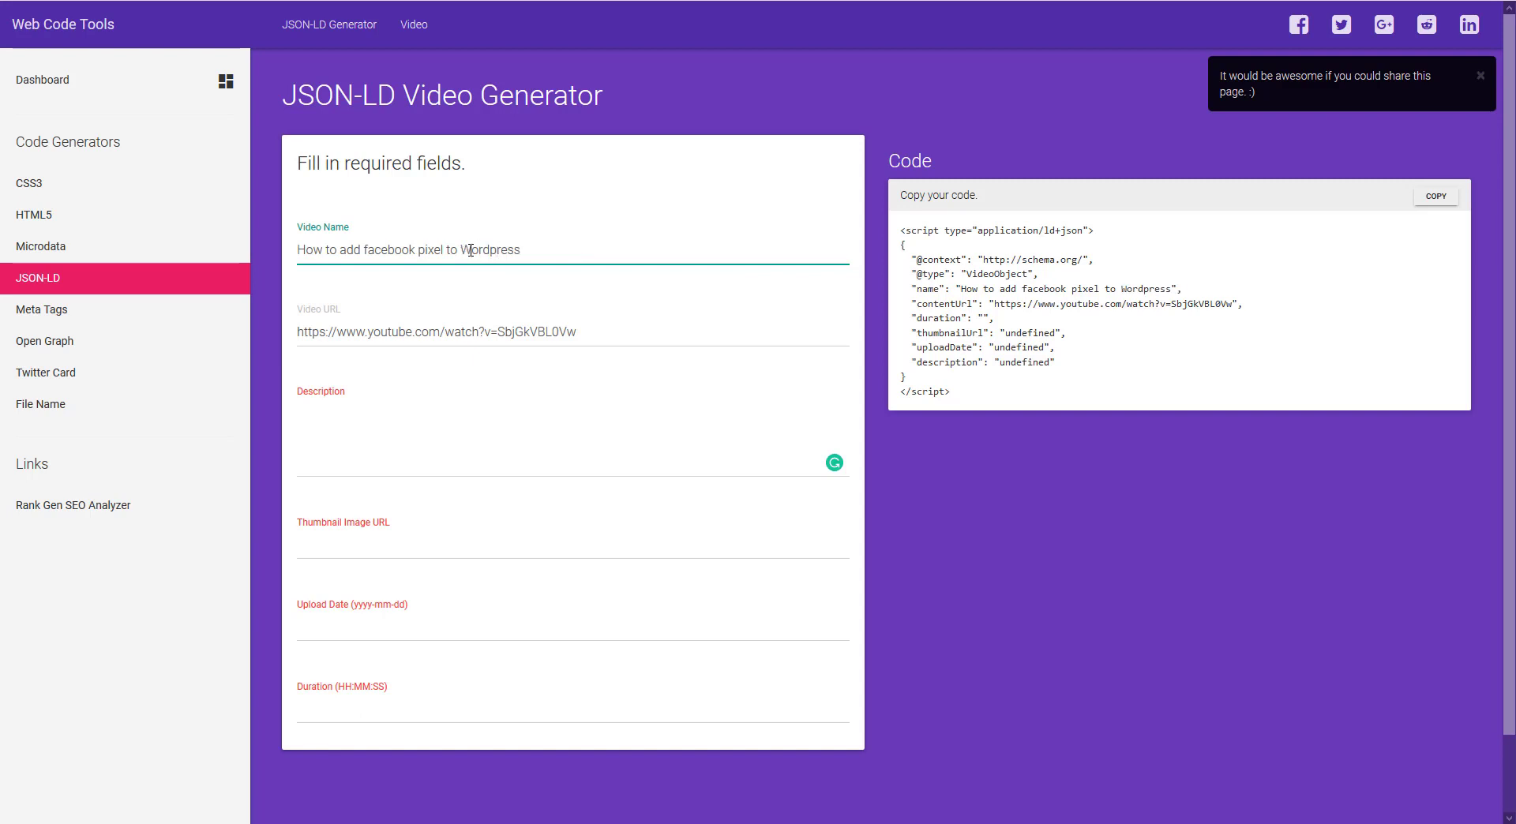
key("BackSpace")
type("P")
- Copy the YouTube description's opening sentence into the Description field
left_click(352, 448)
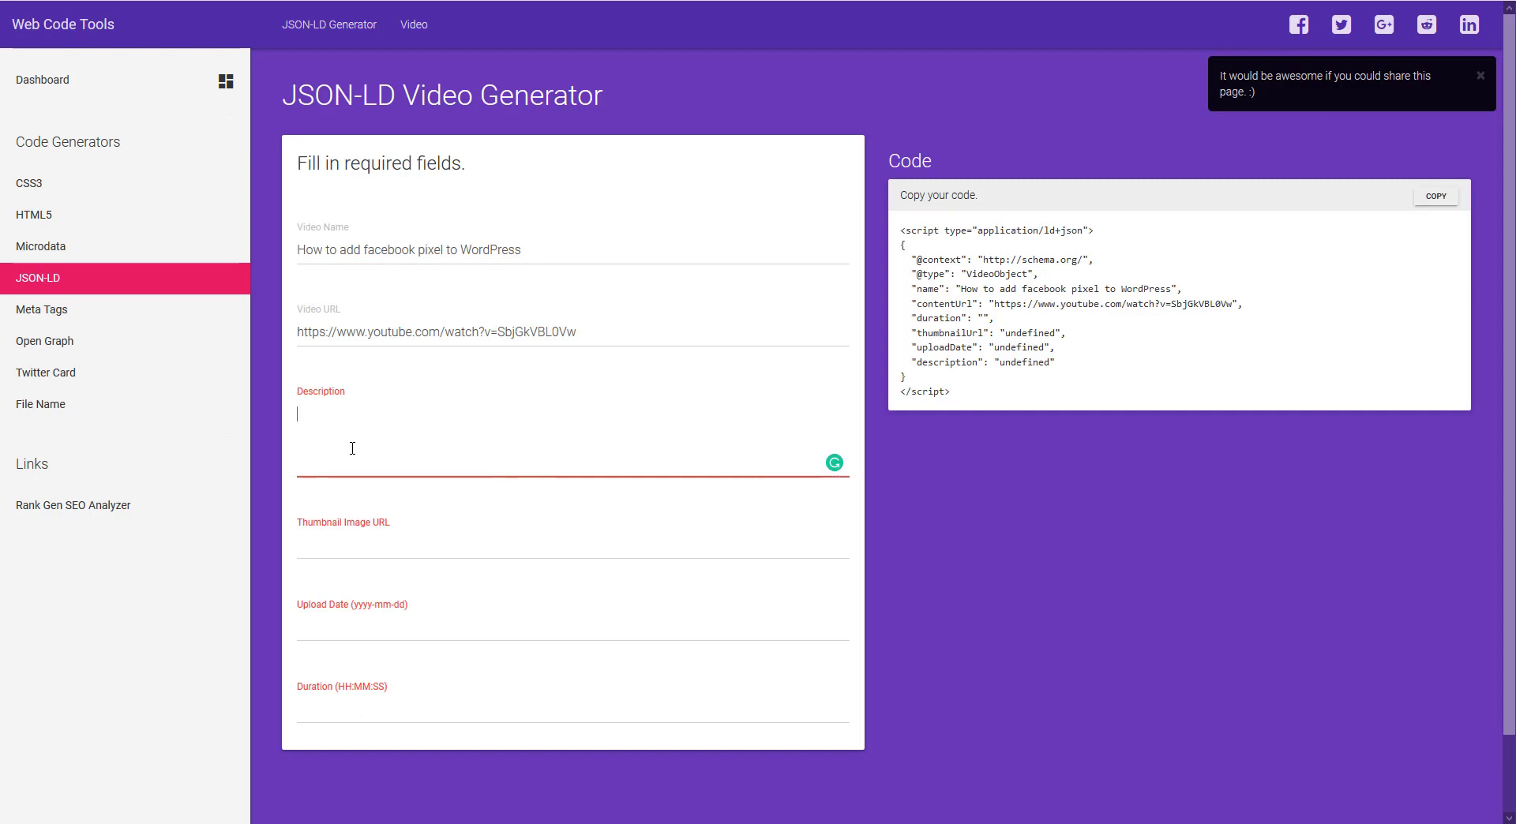
key("ctrl+Tab")
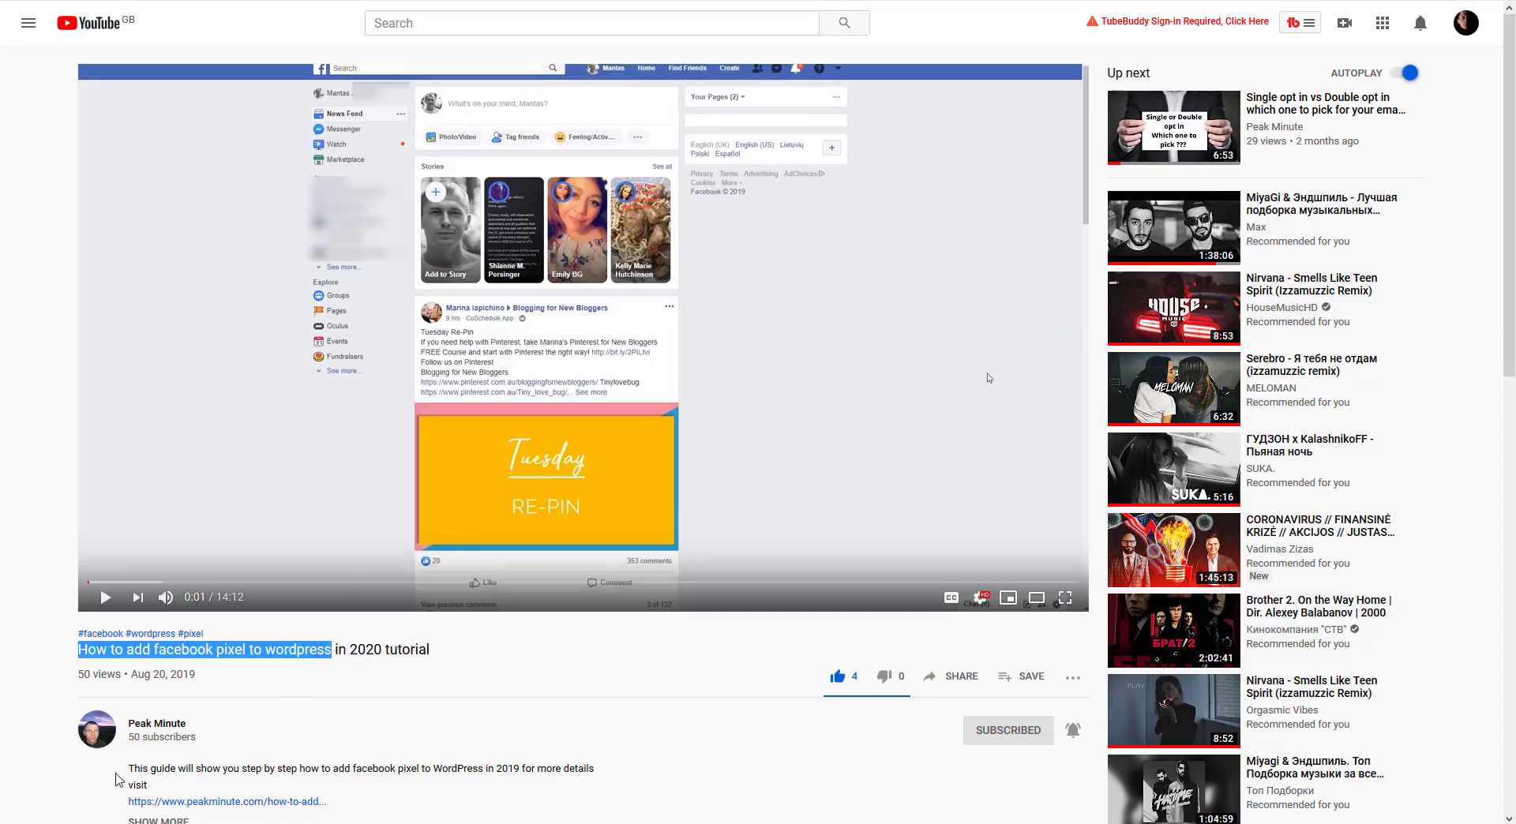
left_click_drag(128, 769, 483, 769)
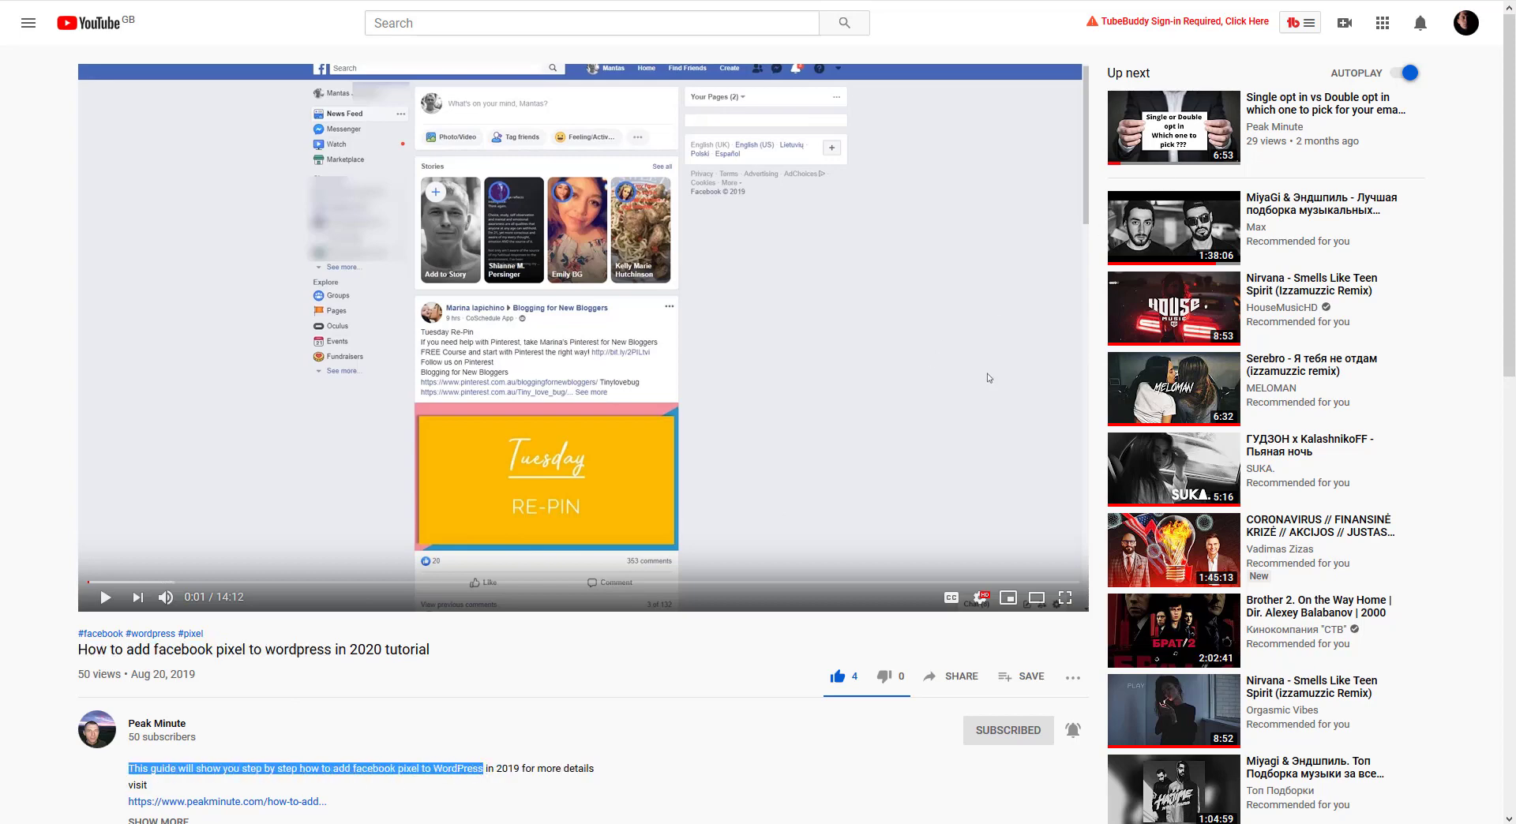
key("ctrl+c")
key("alt+Tab")
key("ctrl+v")
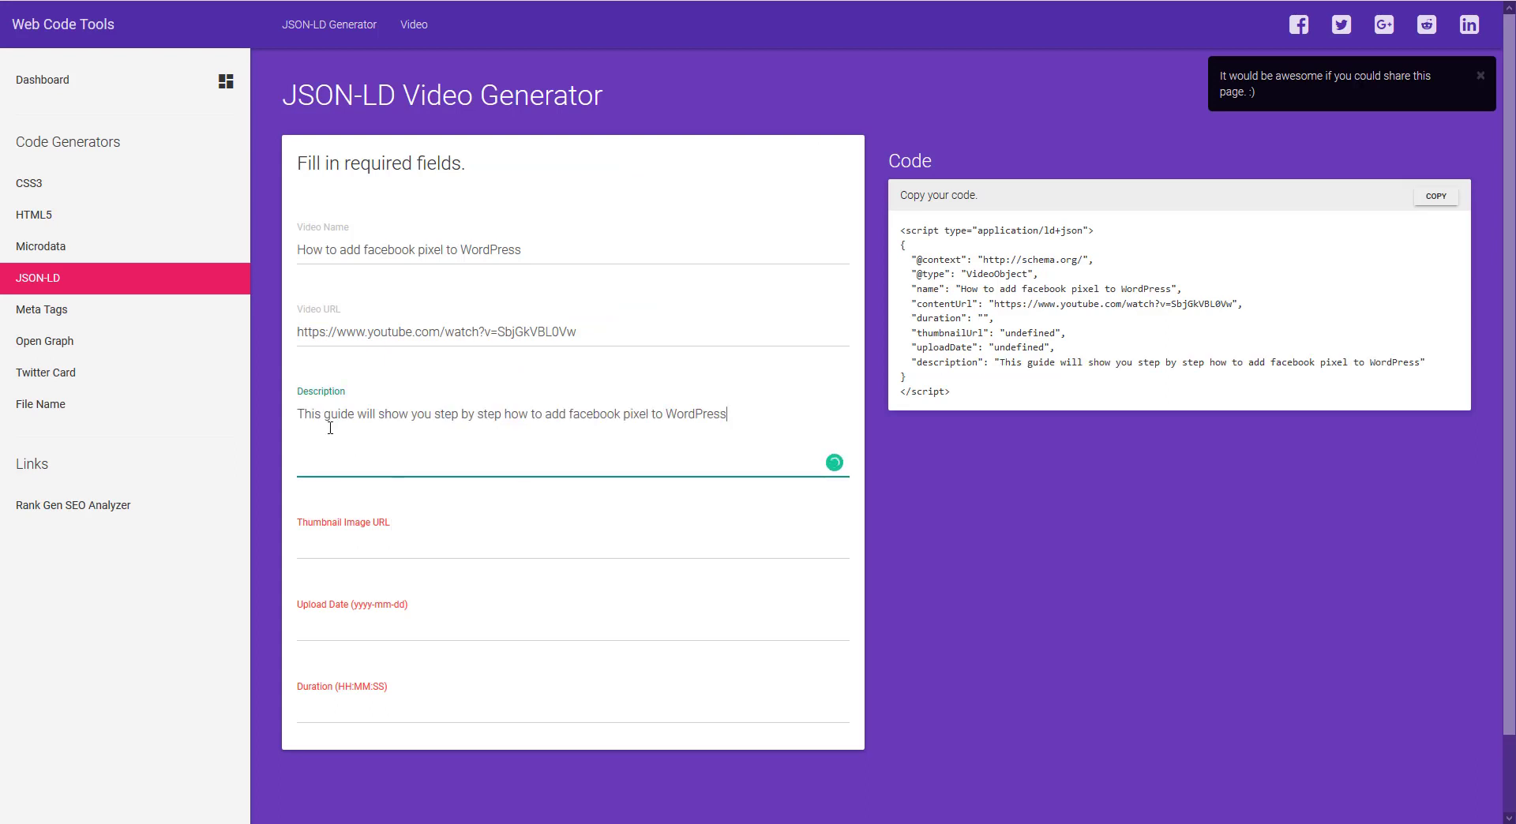
left_click(345, 545)
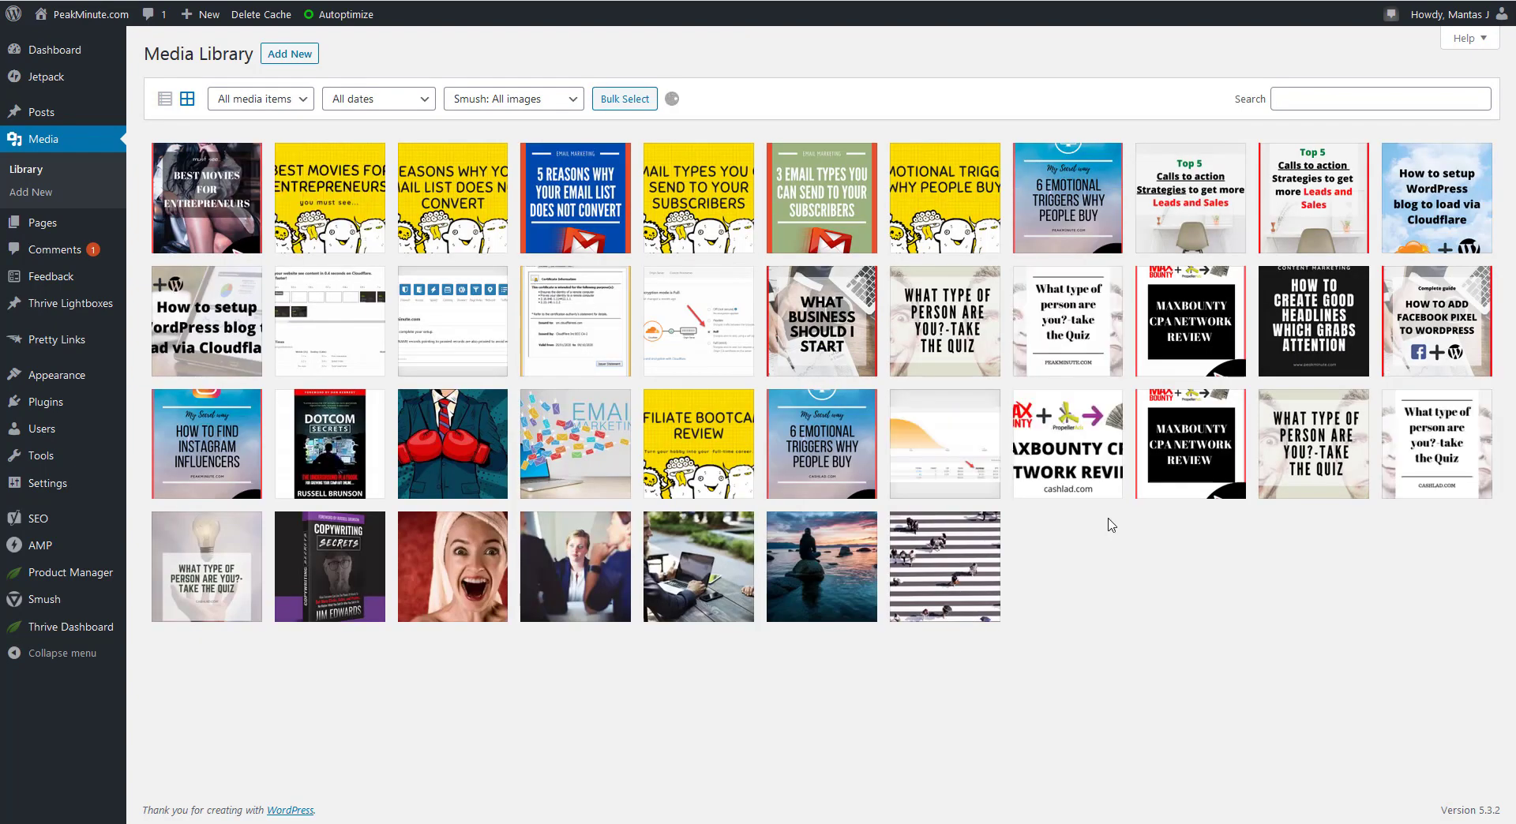
- Copy the facebook pixel image's link URL from the WordPress Media Library
scroll(1112, 525, "down", 4)
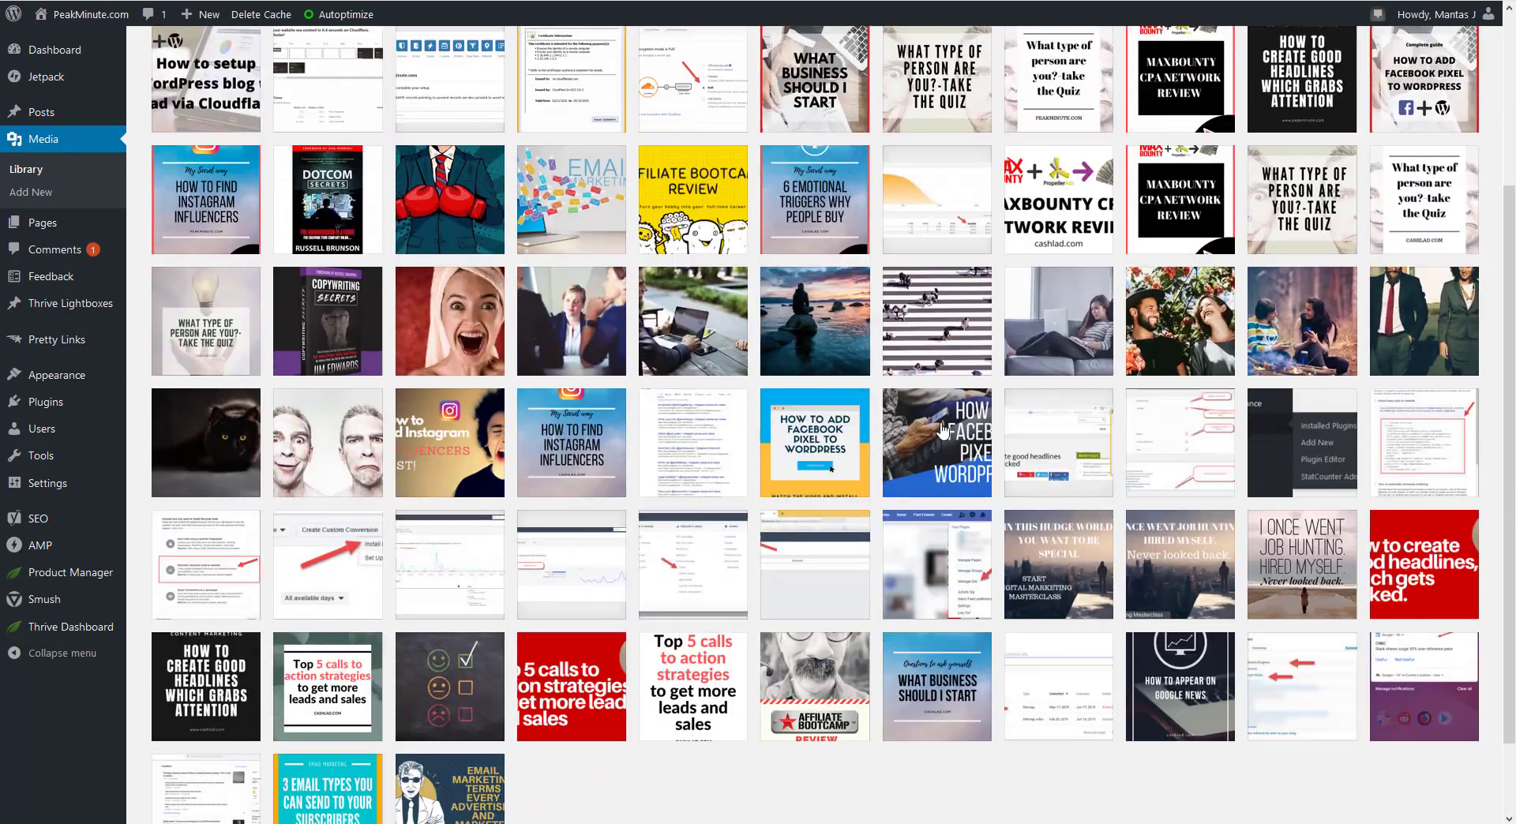
left_click(934, 428)
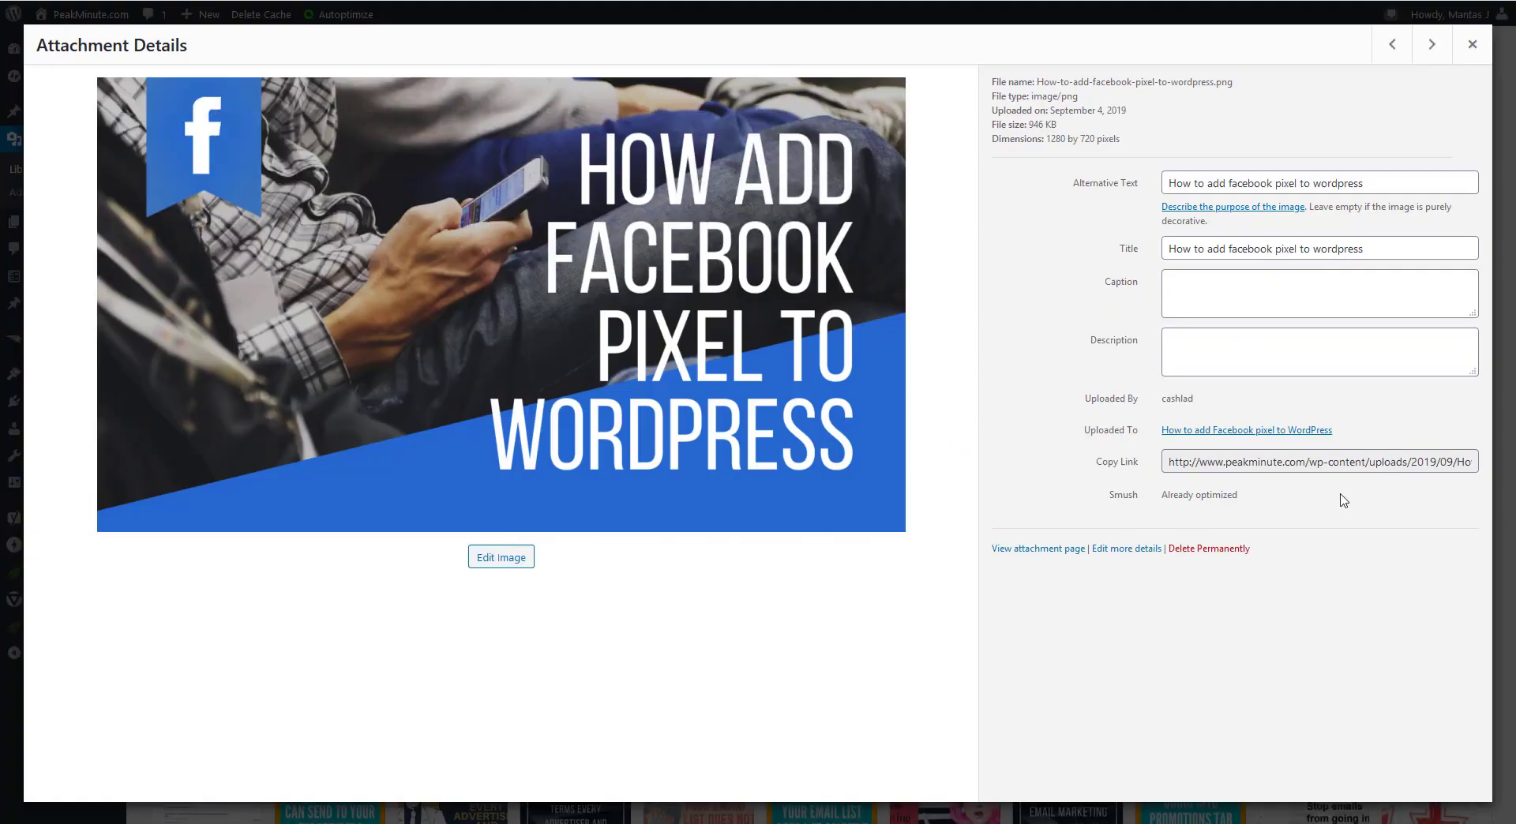
left_click(1326, 461)
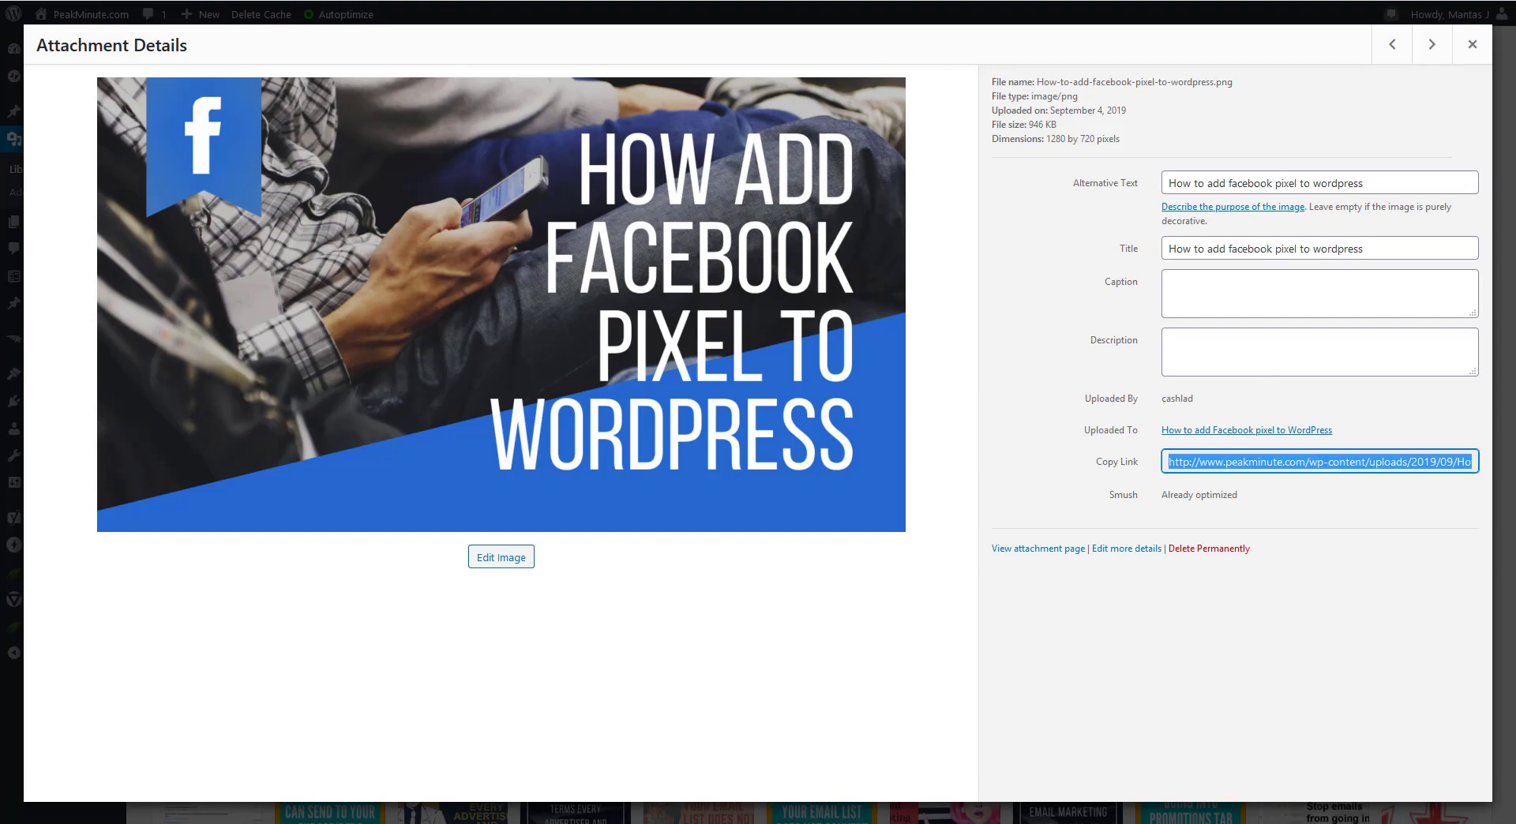
key("alt+Tab")
- Paste the image link as Thumbnail Image URL and set Upload Date to 2019-08-20
key("ctrl+v")
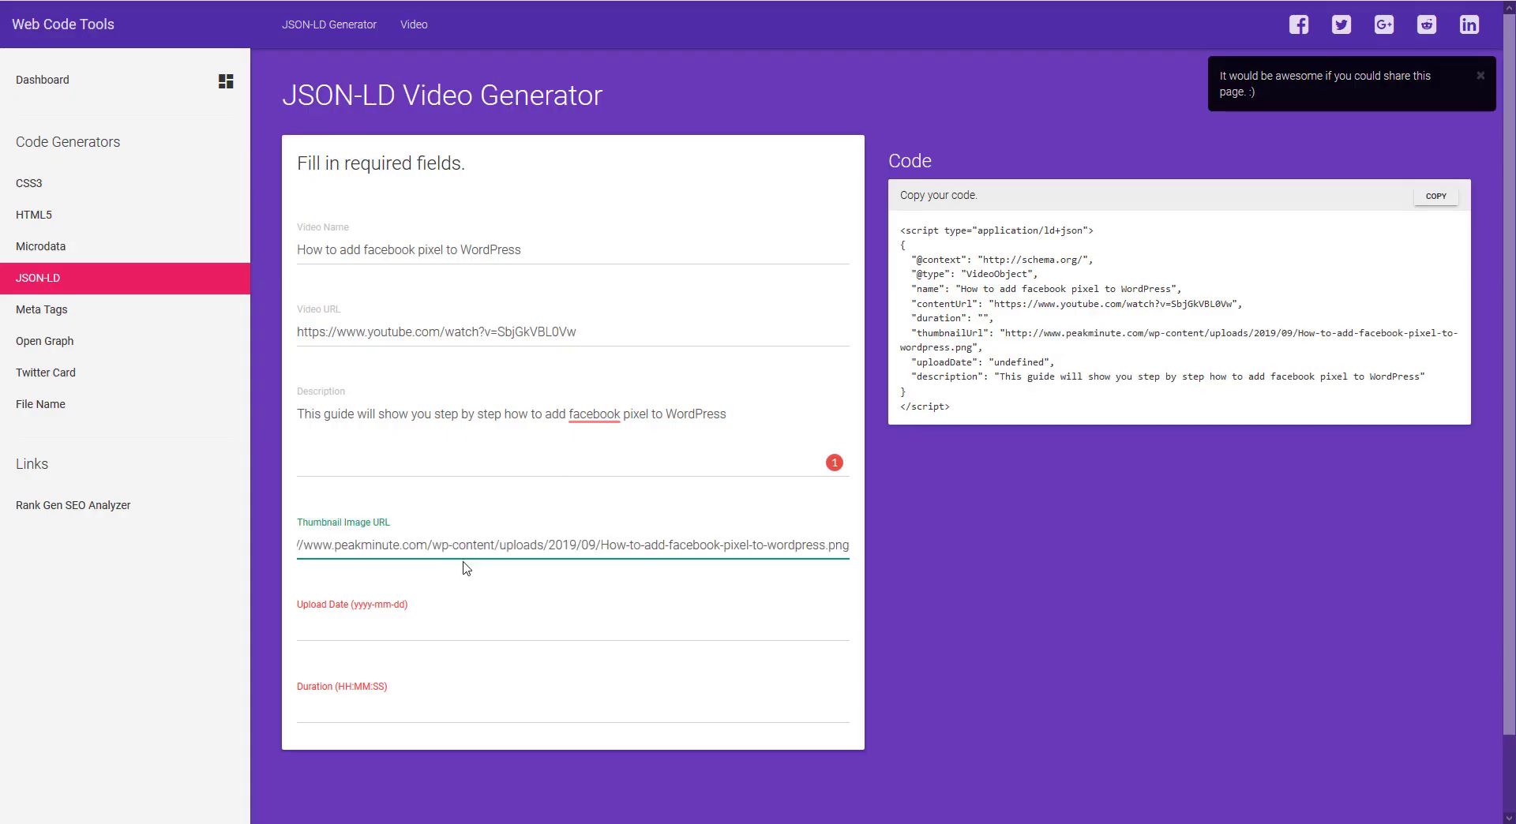
left_click(401, 631)
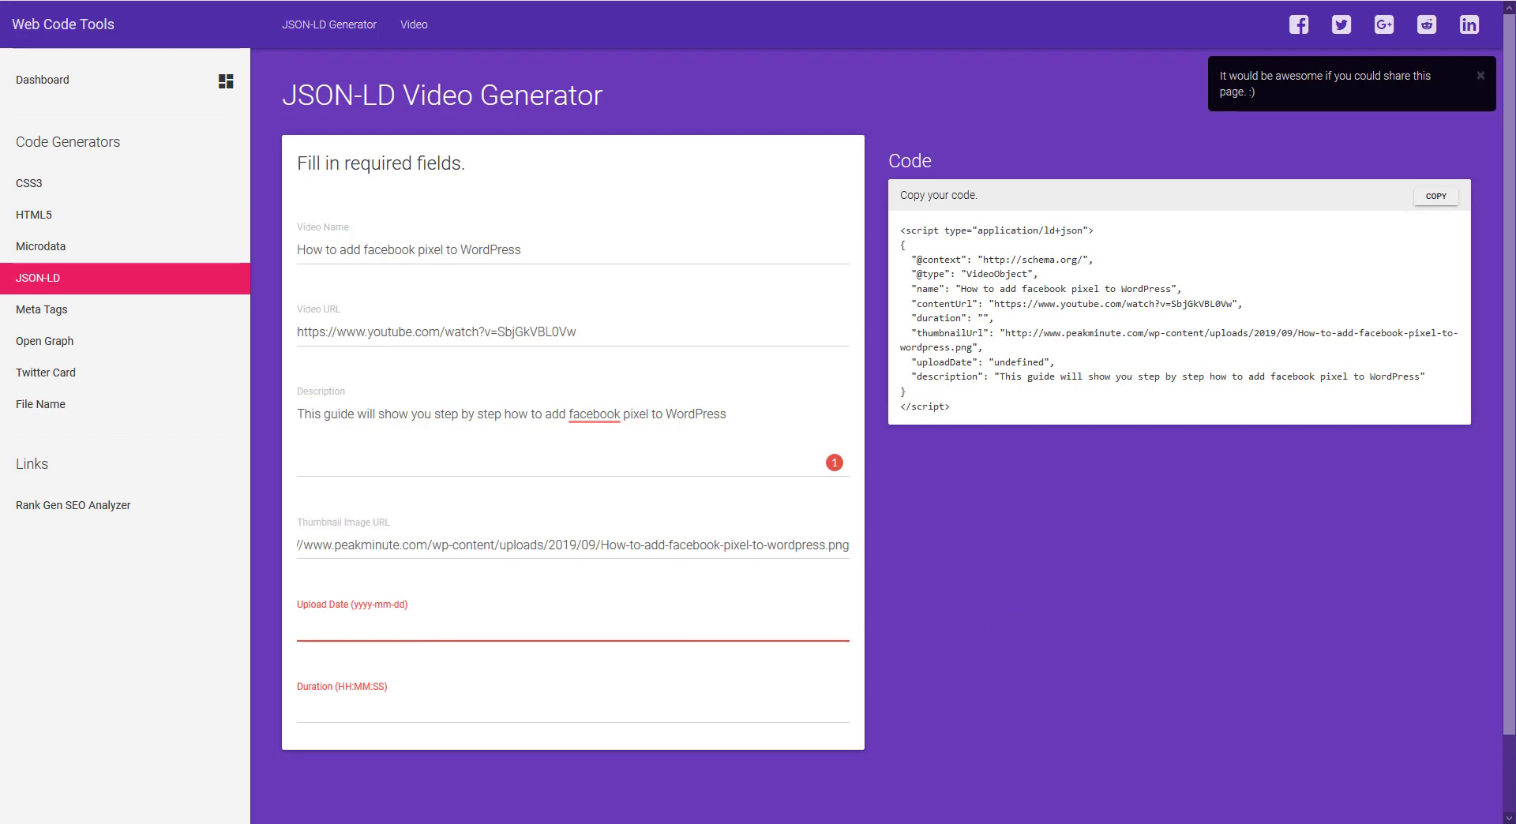
key("alt+Tab")
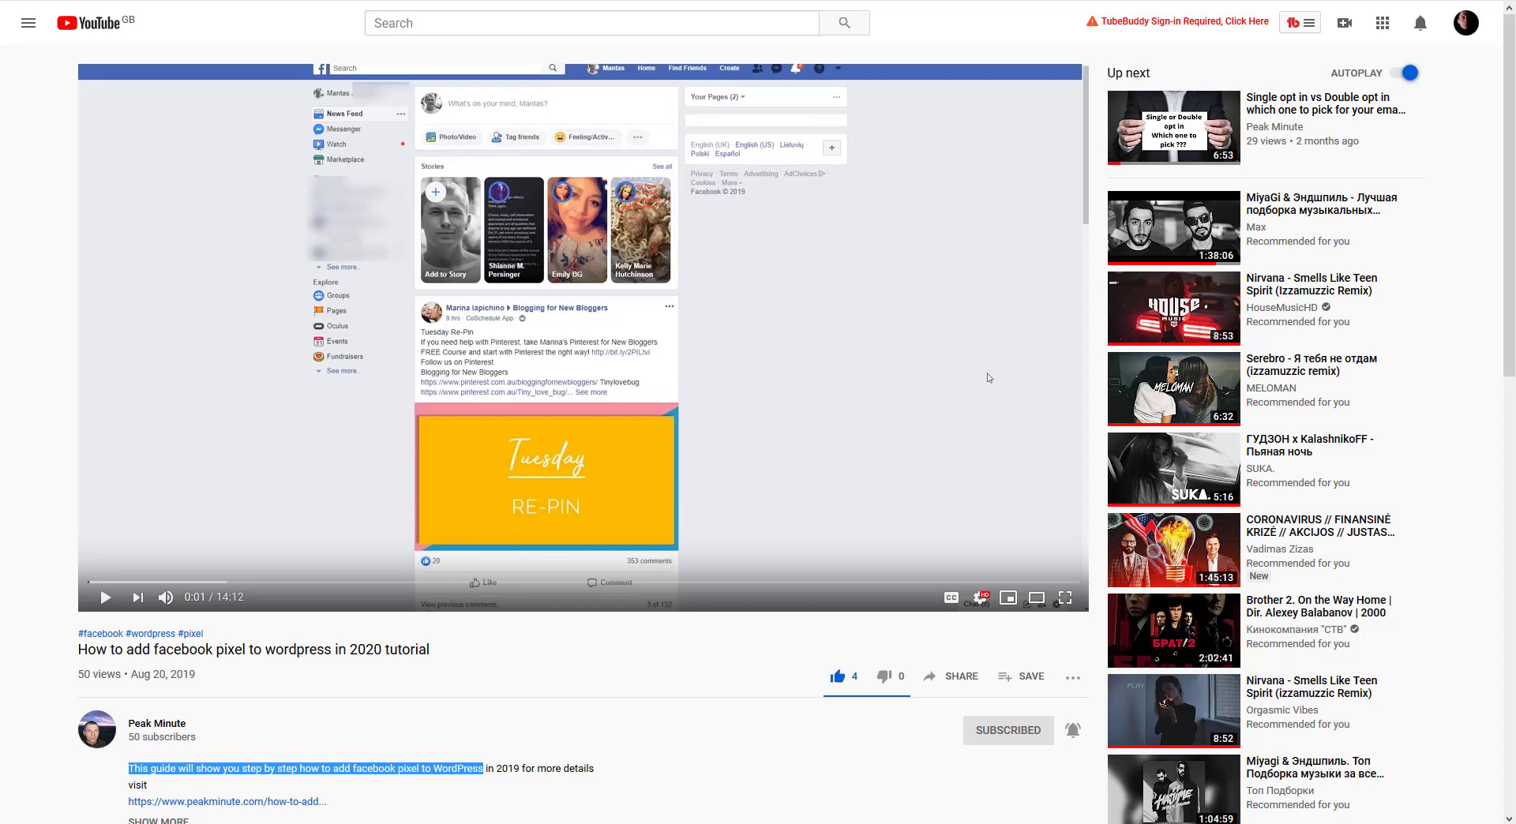
key("alt+Tab")
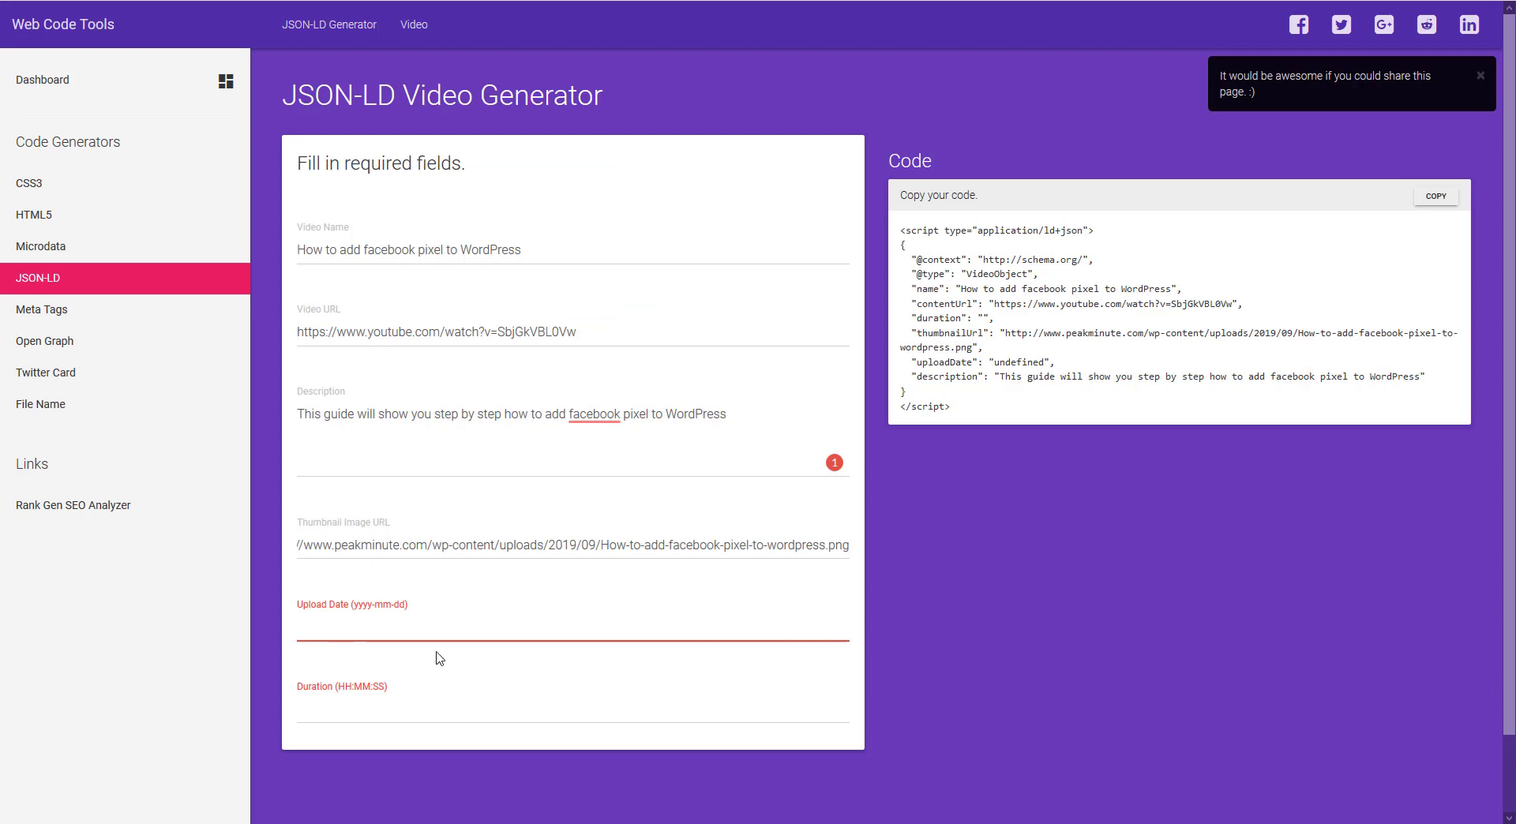
type("2019")
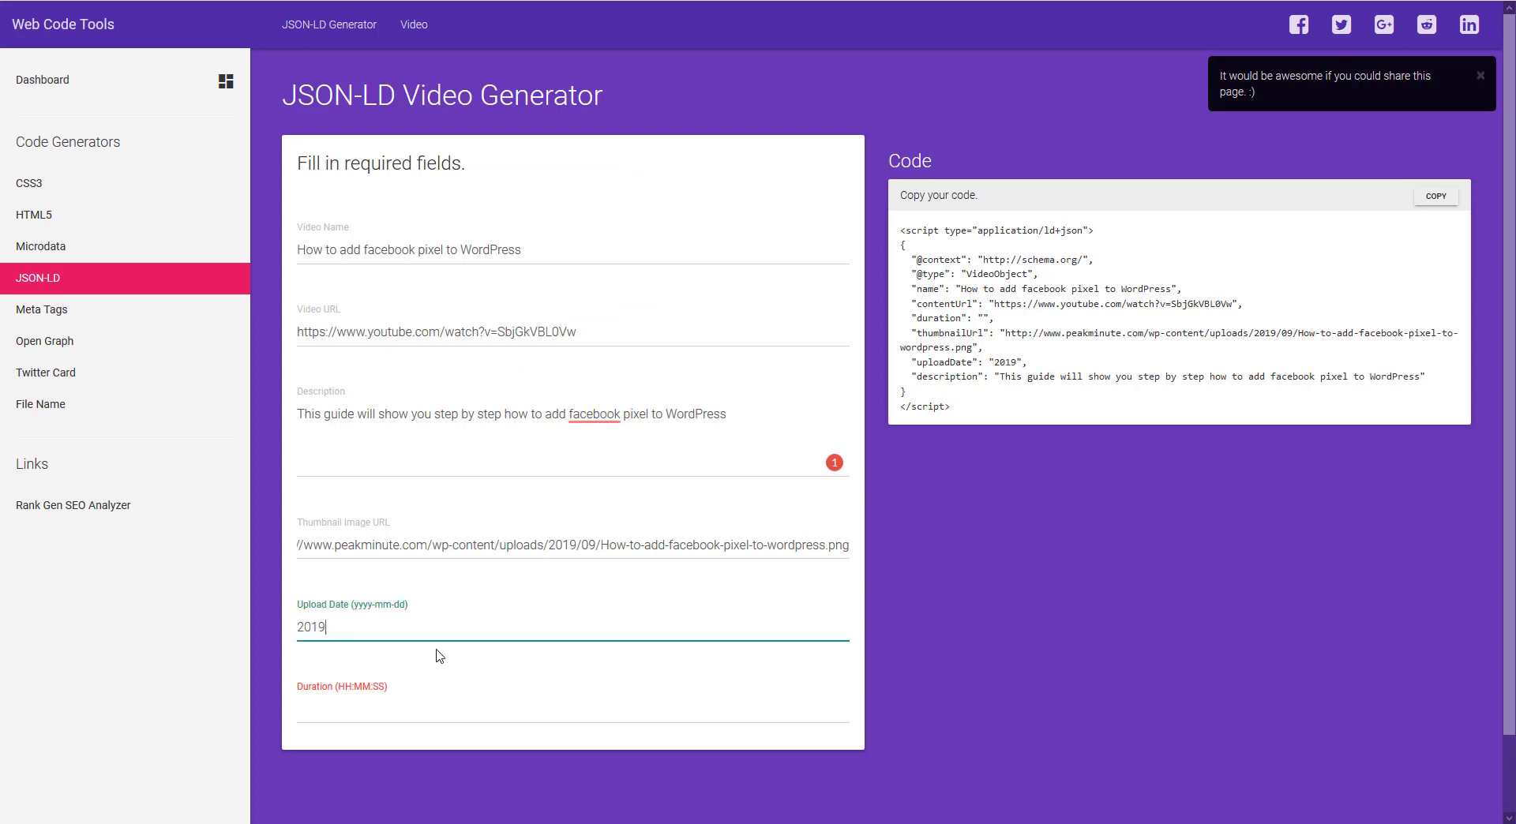
type("-08-")
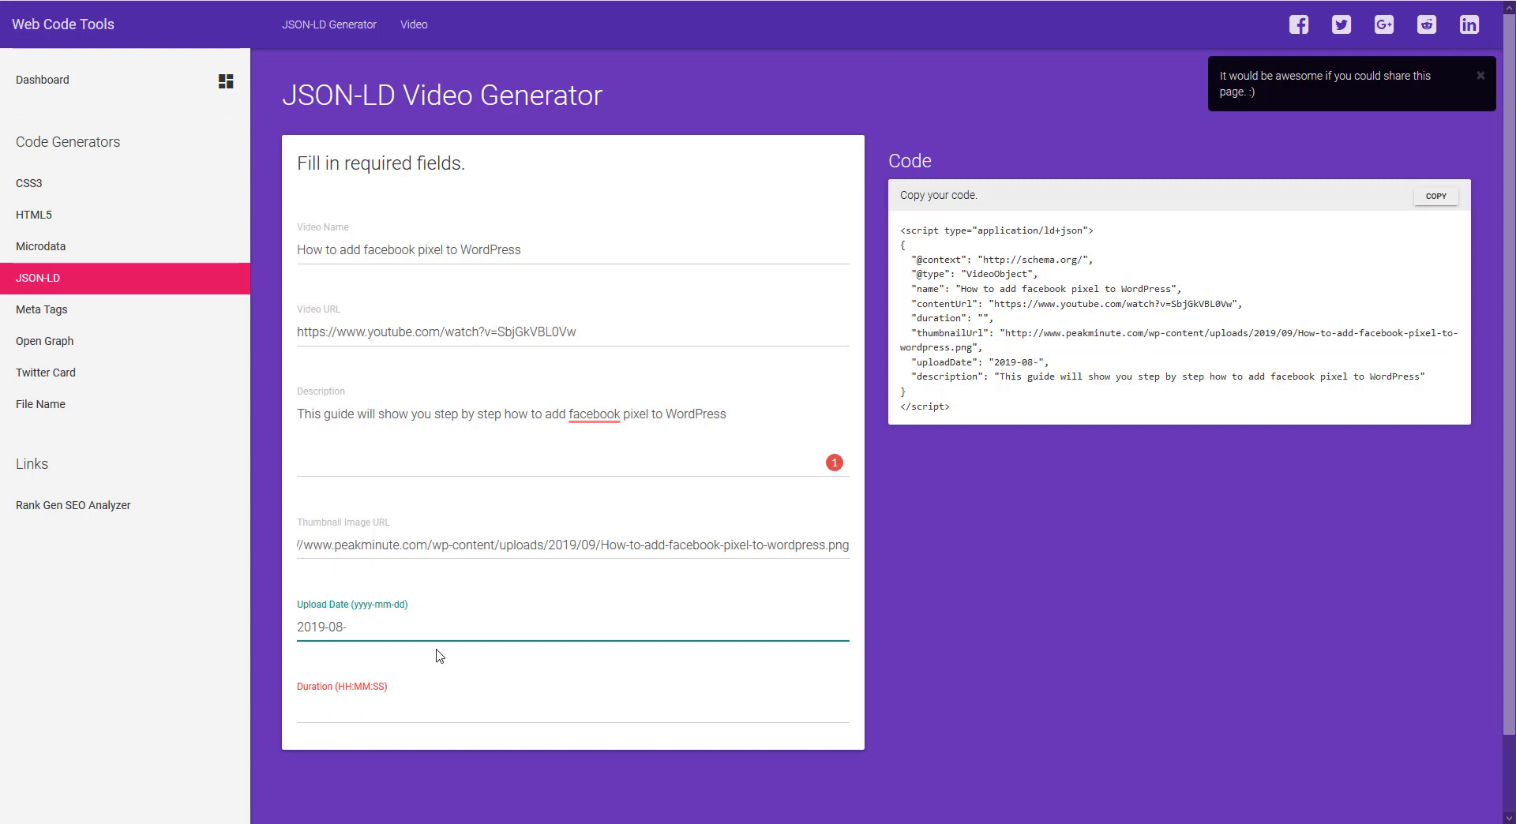
type("20")
- Enter duration 00-14-12 from YouTube's video length, then select the generated script
left_click(408, 709)
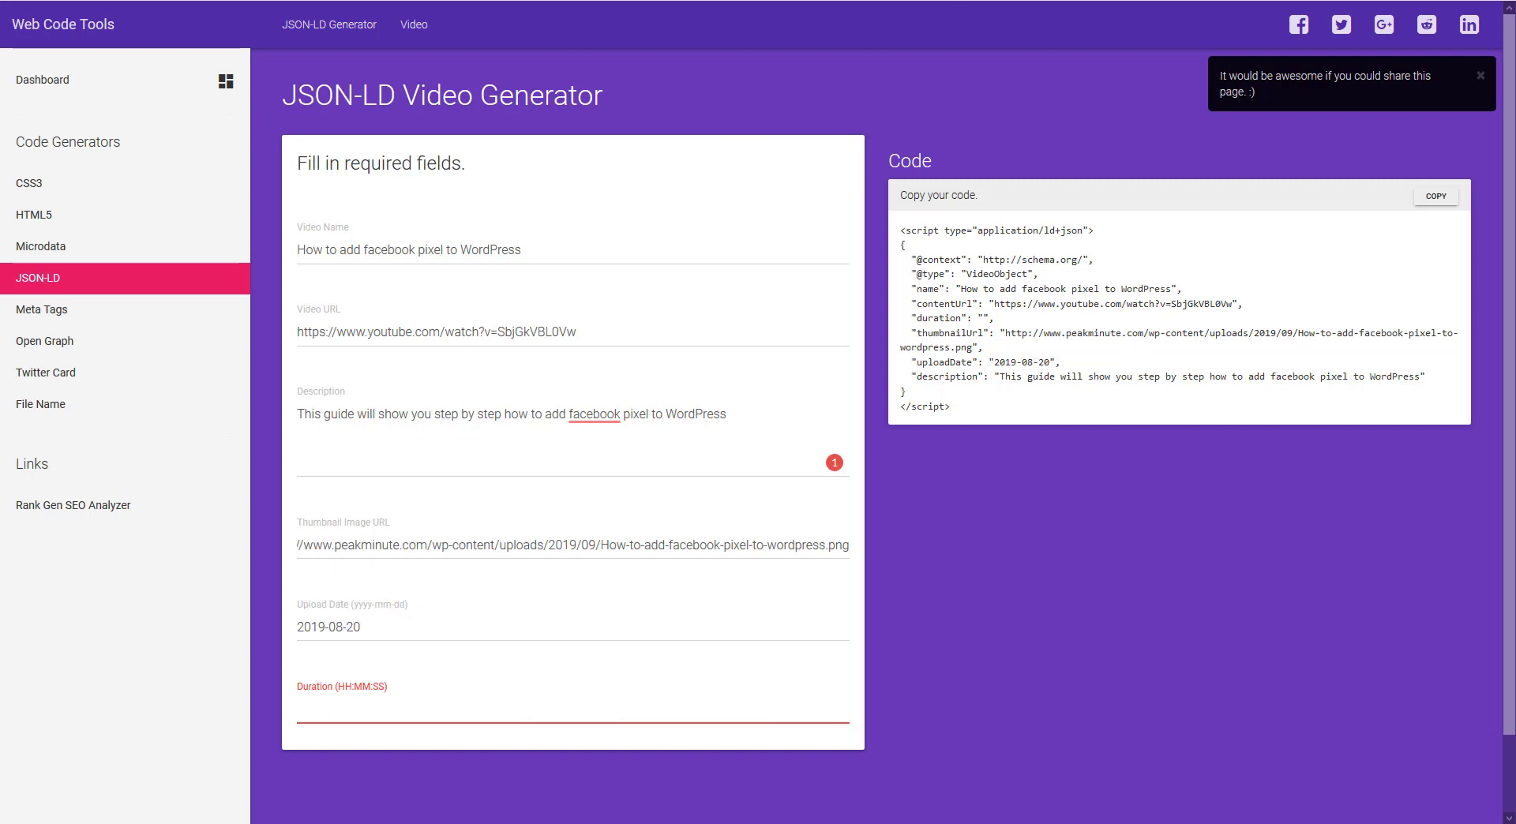
key("ctrl+Tab")
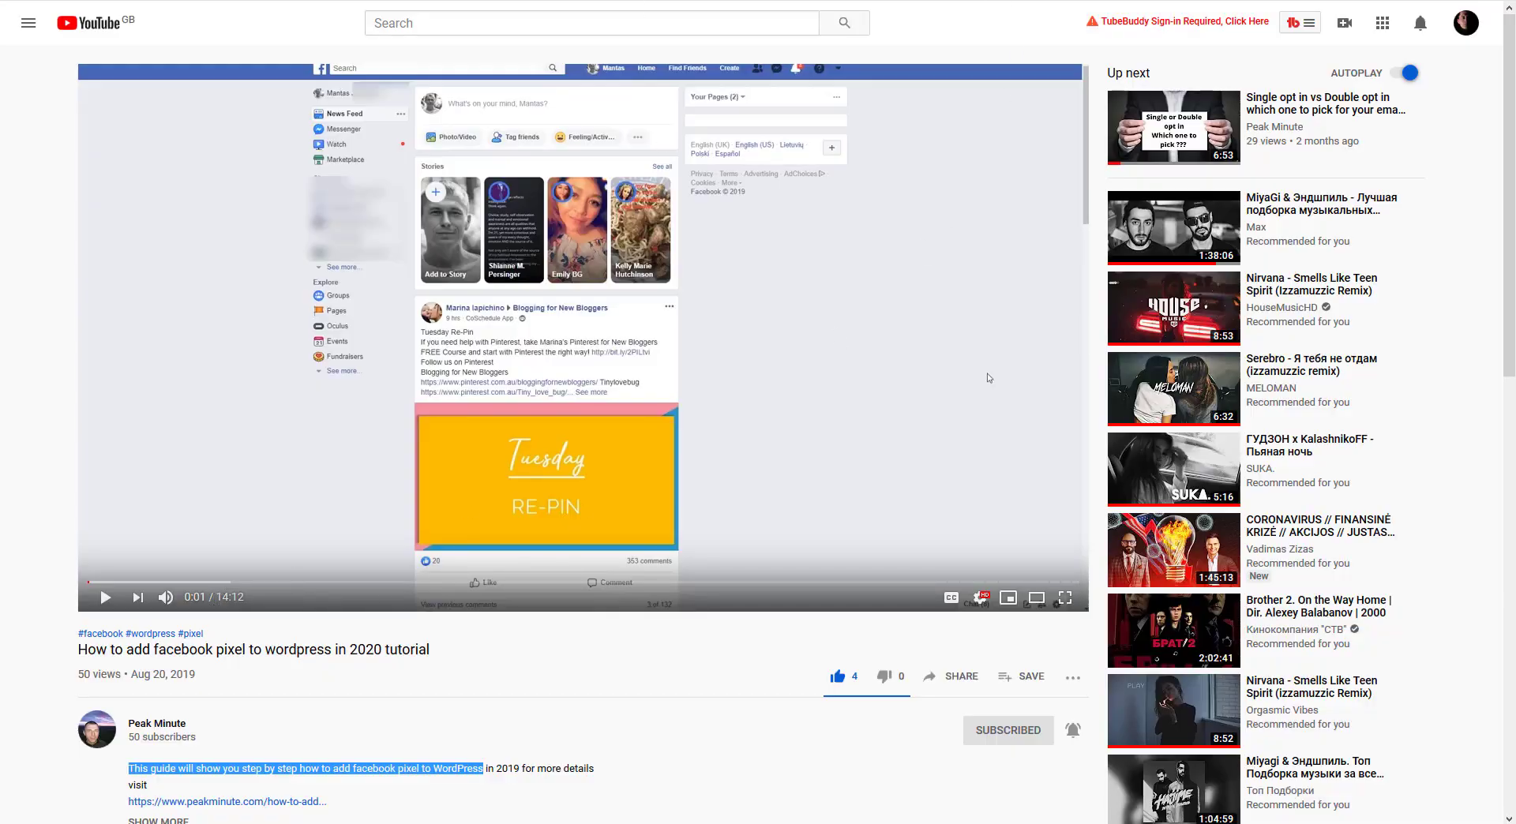
key("ctrl+shift+Tab")
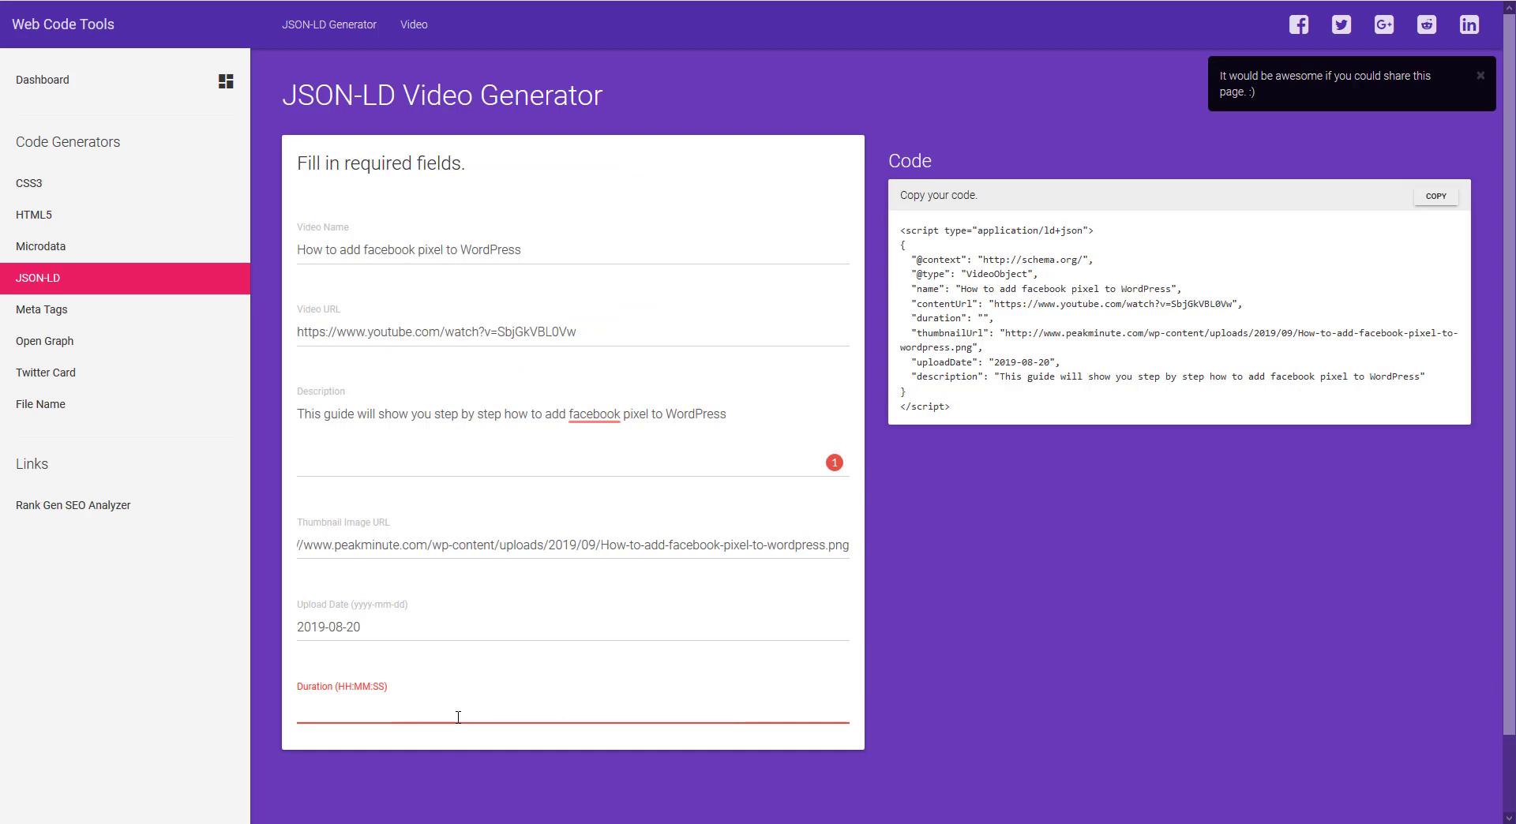
type("00-14-12")
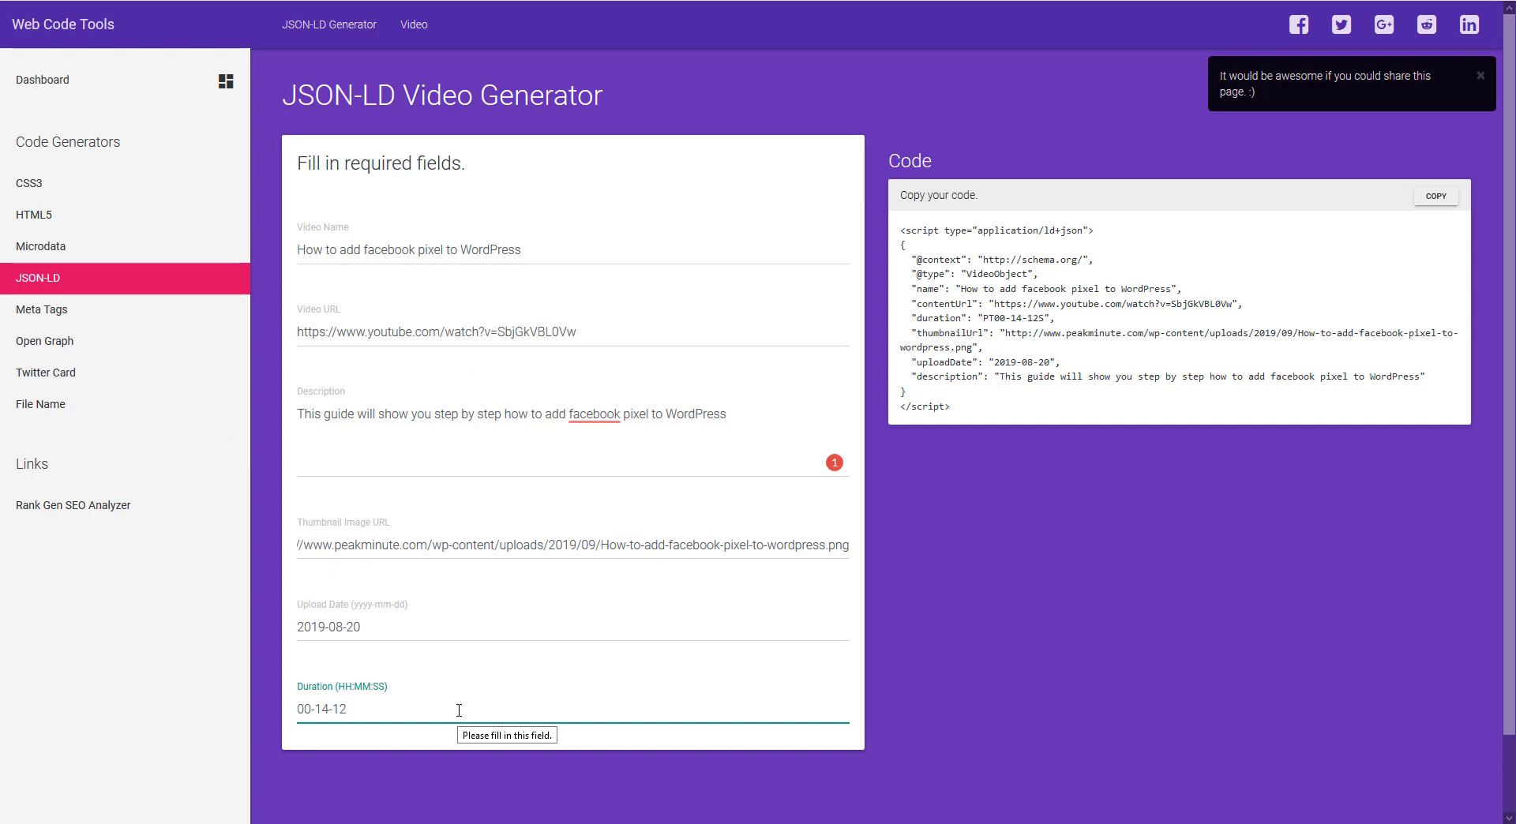
left_click(980, 396)
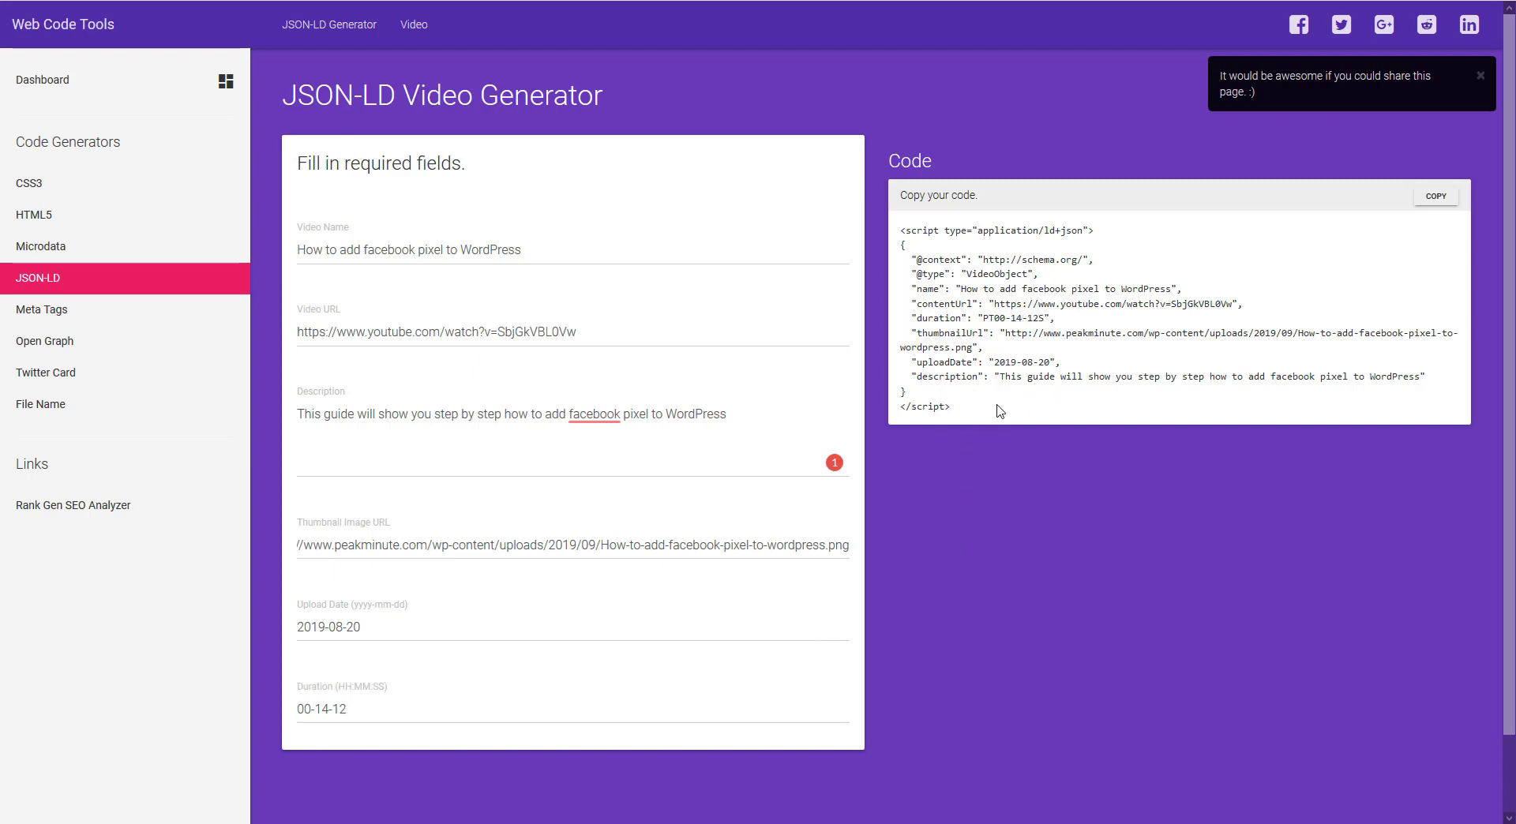
left_click_drag(966, 409, 899, 238)
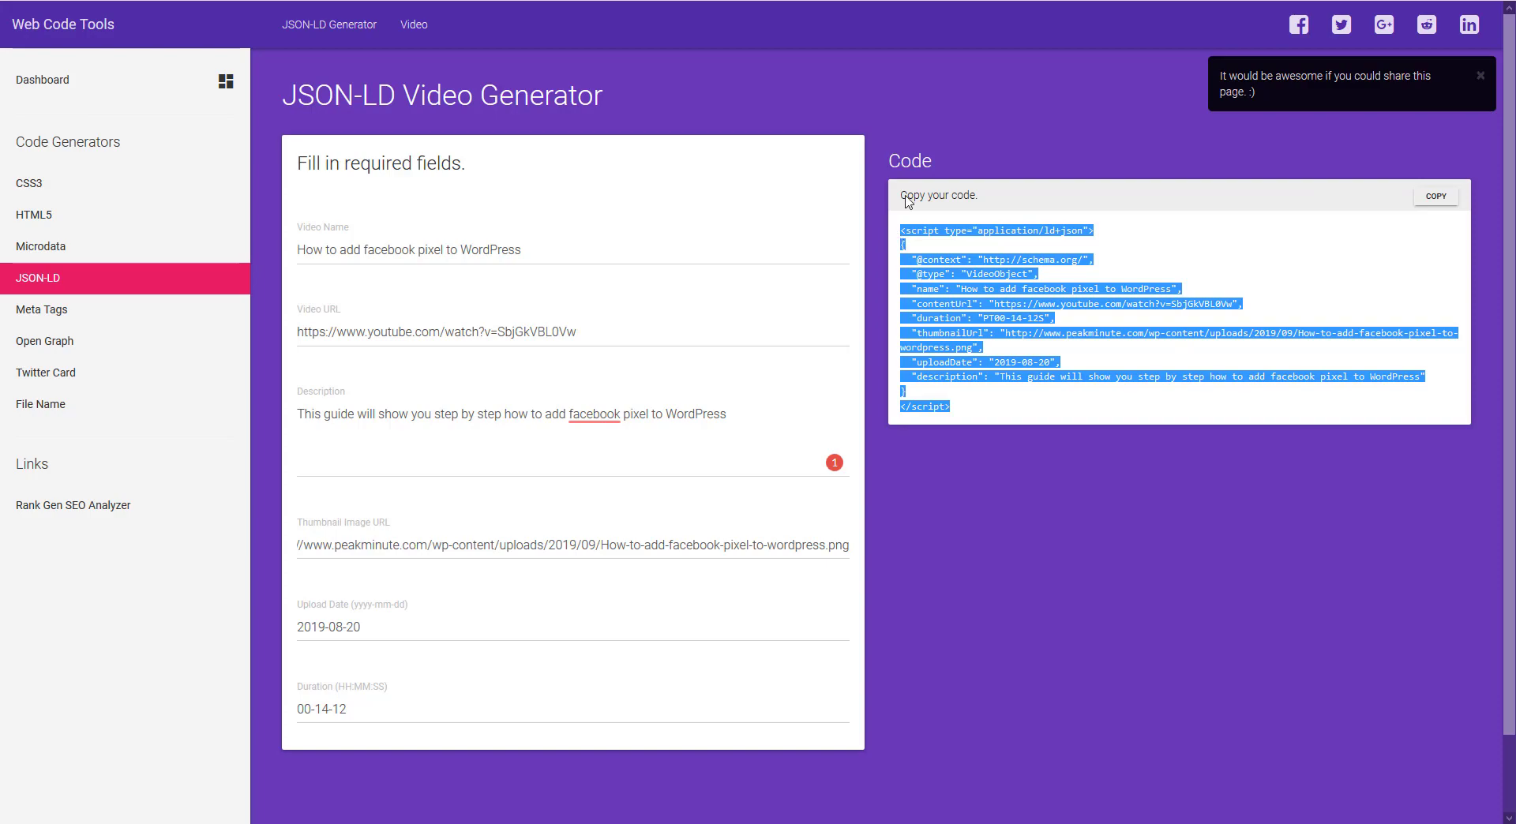
- Switch to the Facebook pixel blog post and scroll through it, ending back at the top
key("ctrl+Tab")
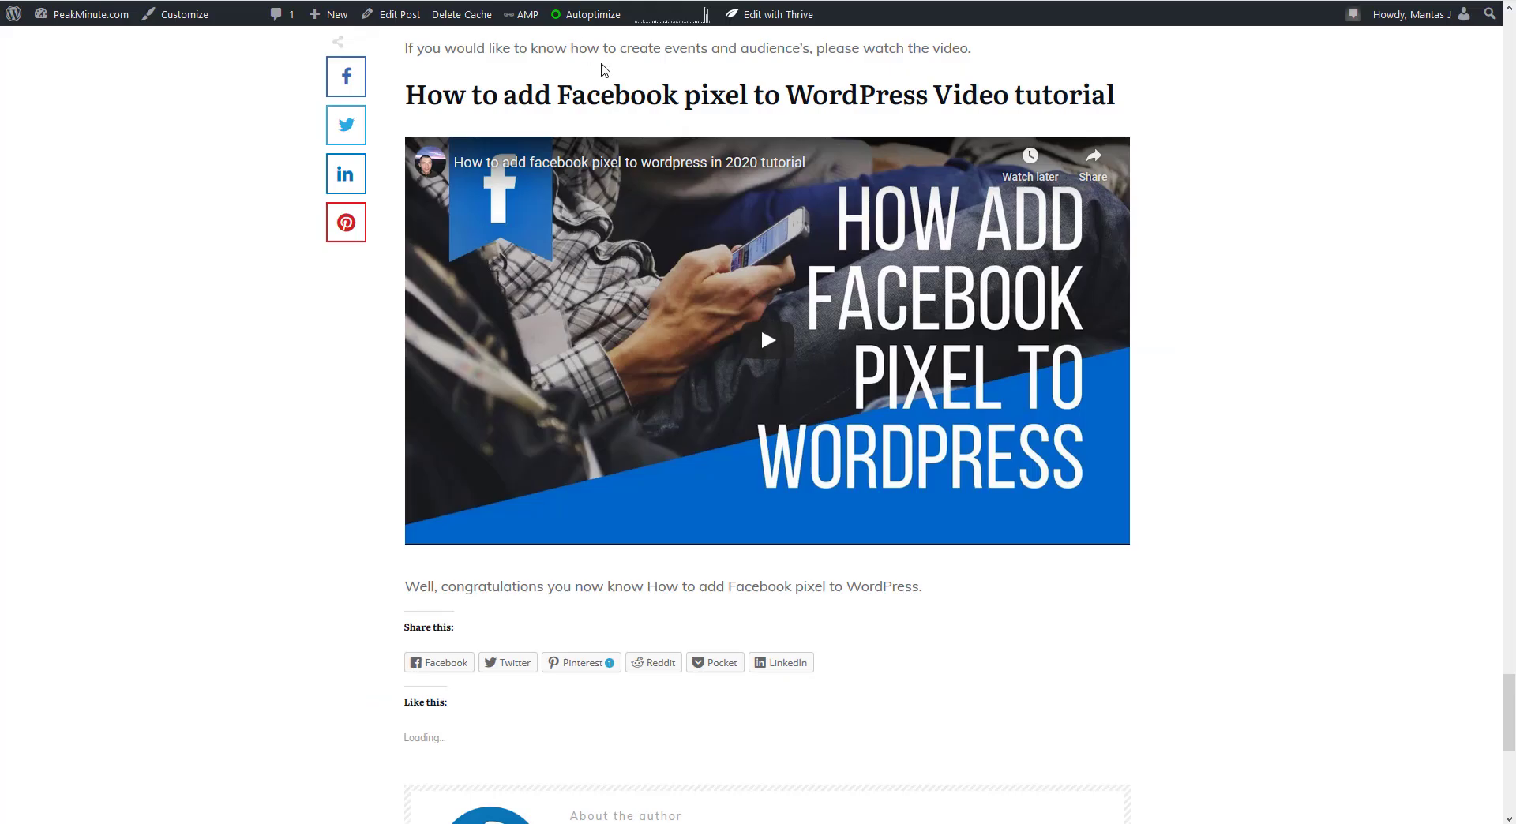
scroll(659, 144, "up", 20)
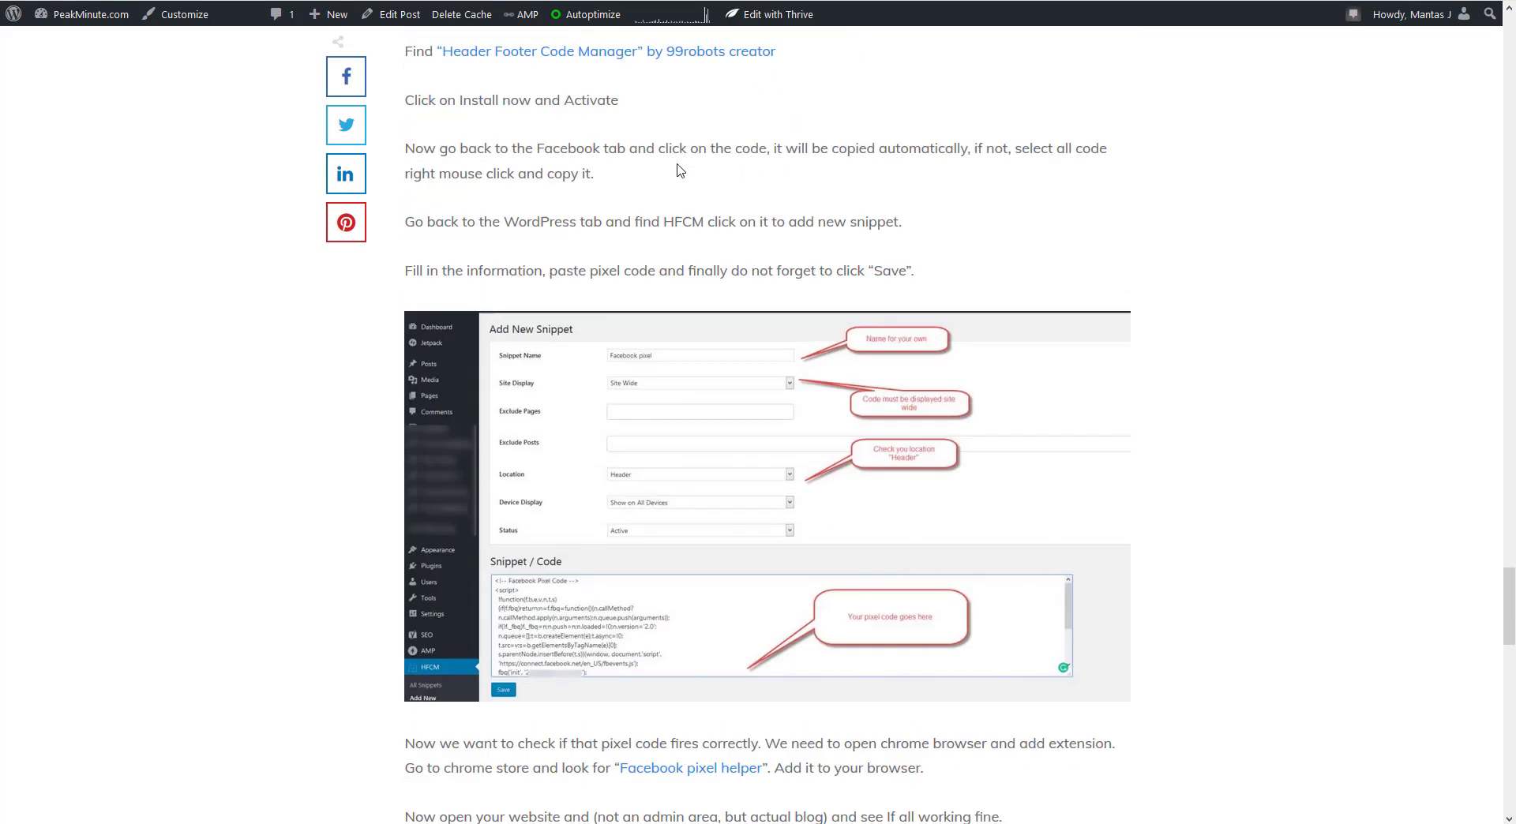
scroll(683, 175, "up", 20)
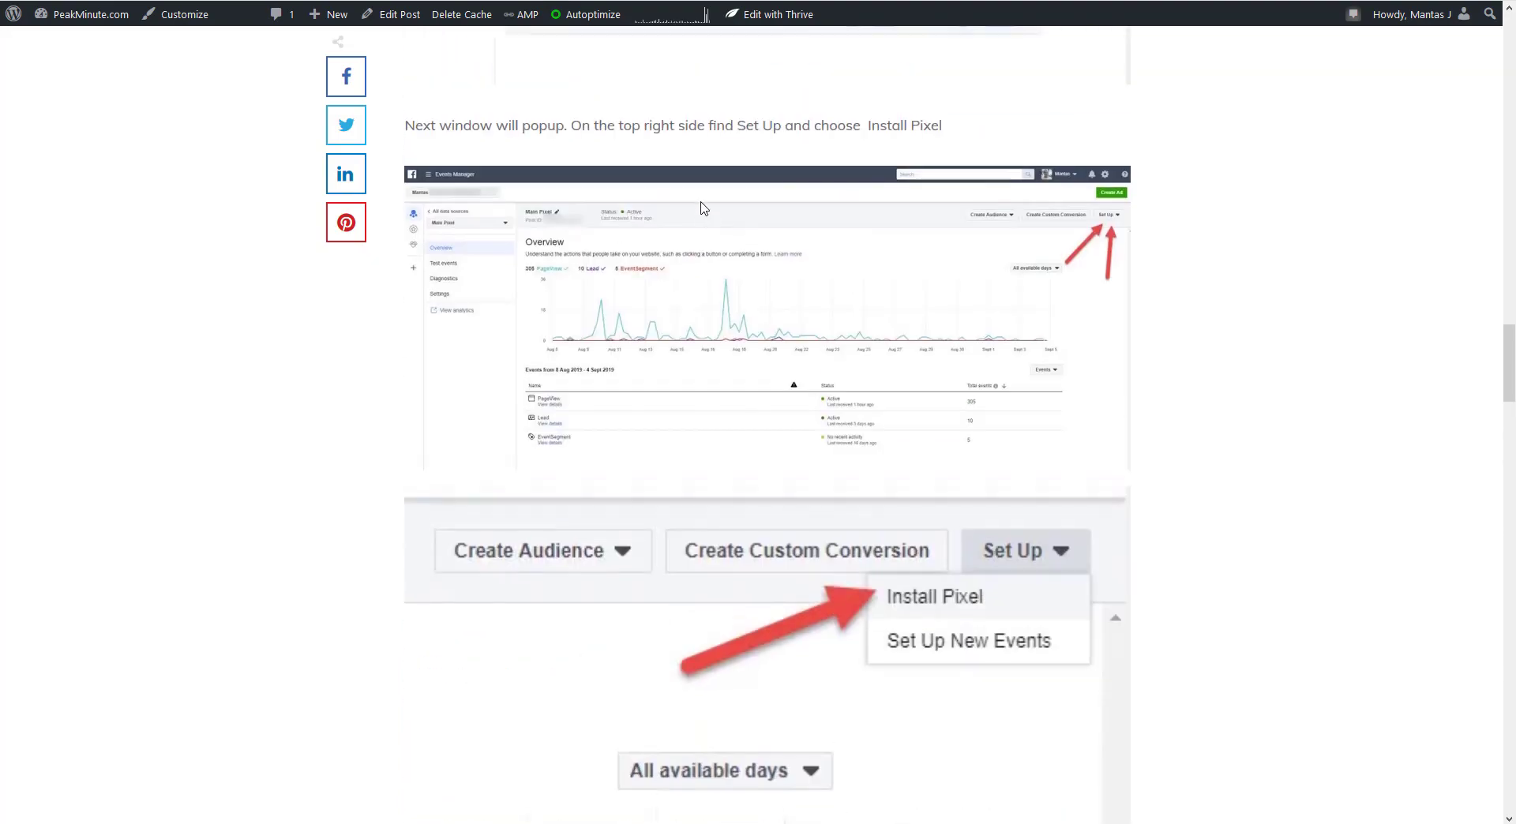
scroll(705, 208, "up", 20)
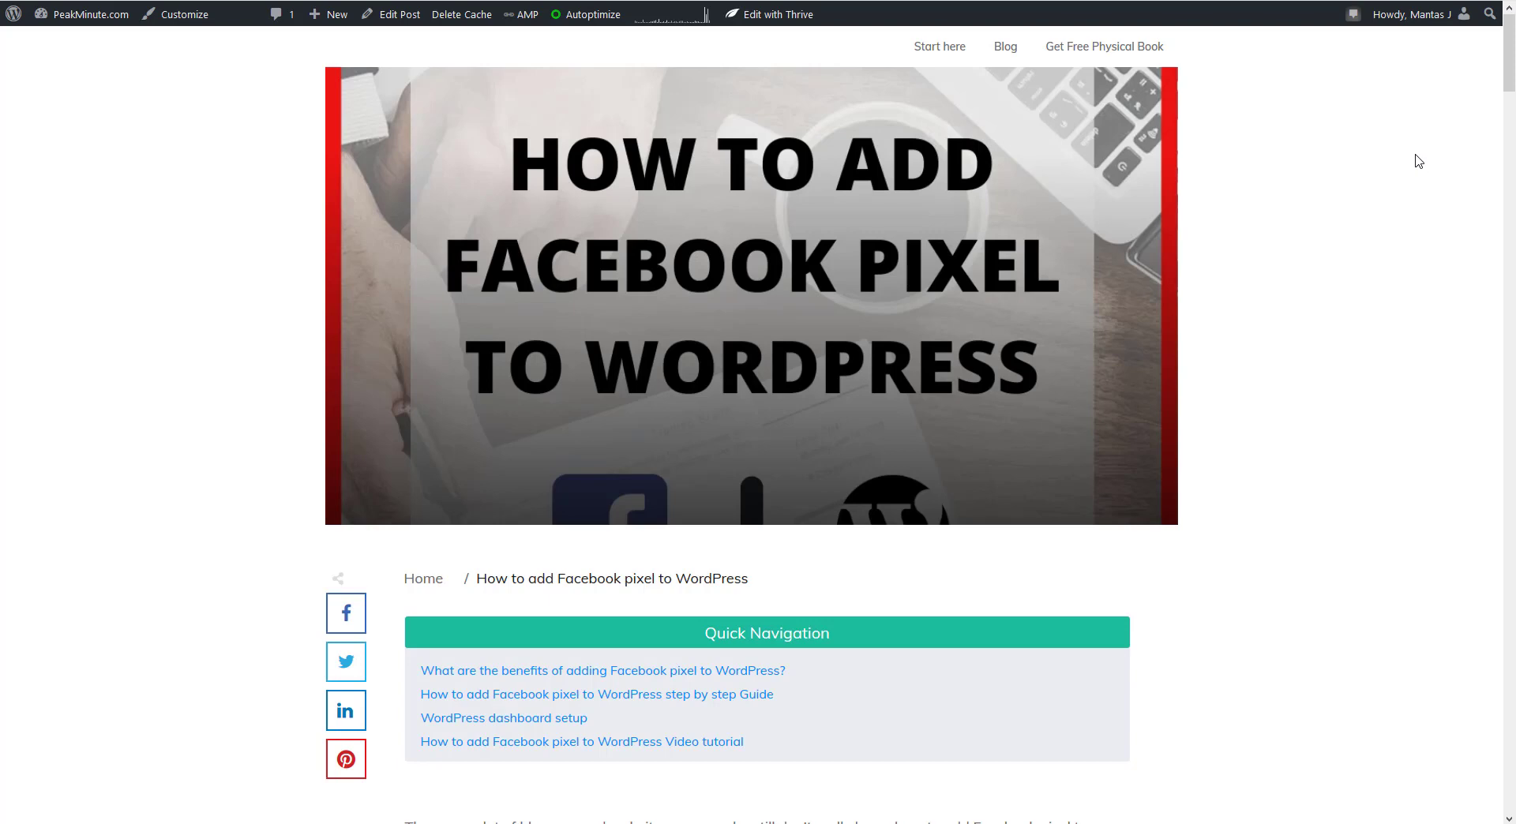
scroll(1243, 273, "down", 6)
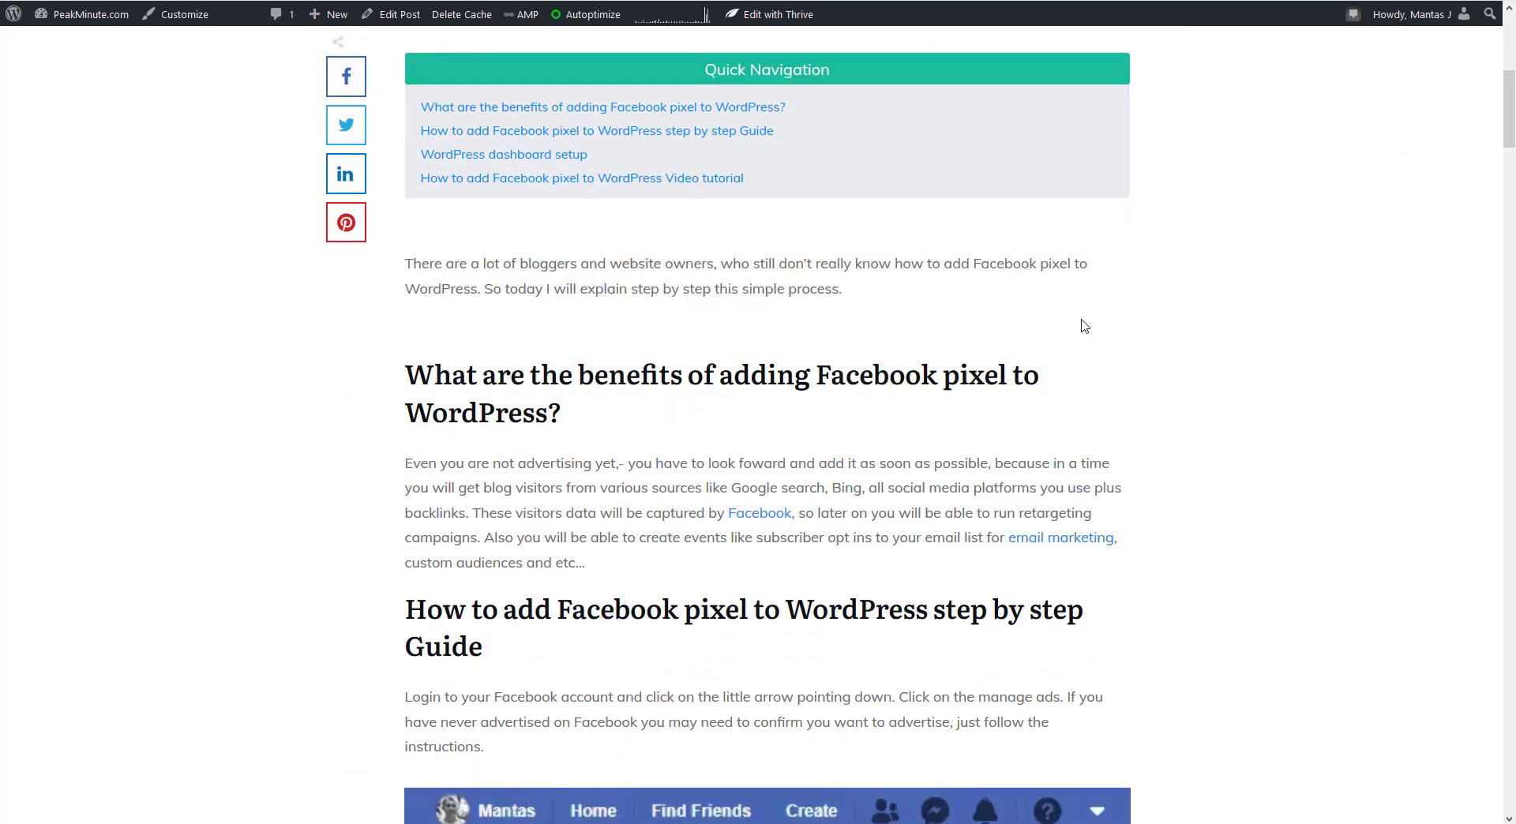
scroll(936, 427, "down", 10)
scroll(942, 429, "down", 3)
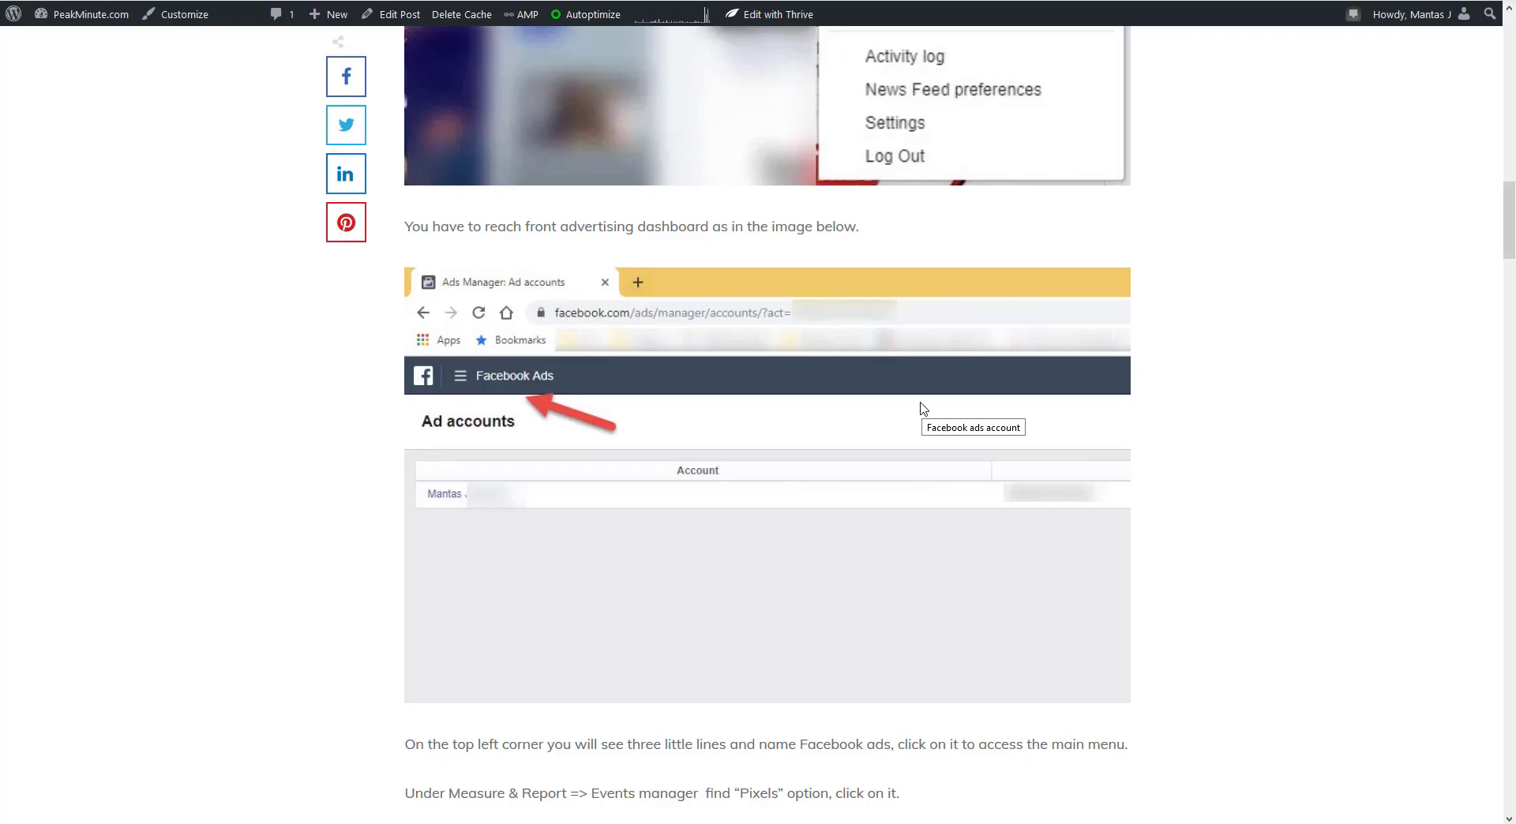
scroll(971, 381, "up", 20)
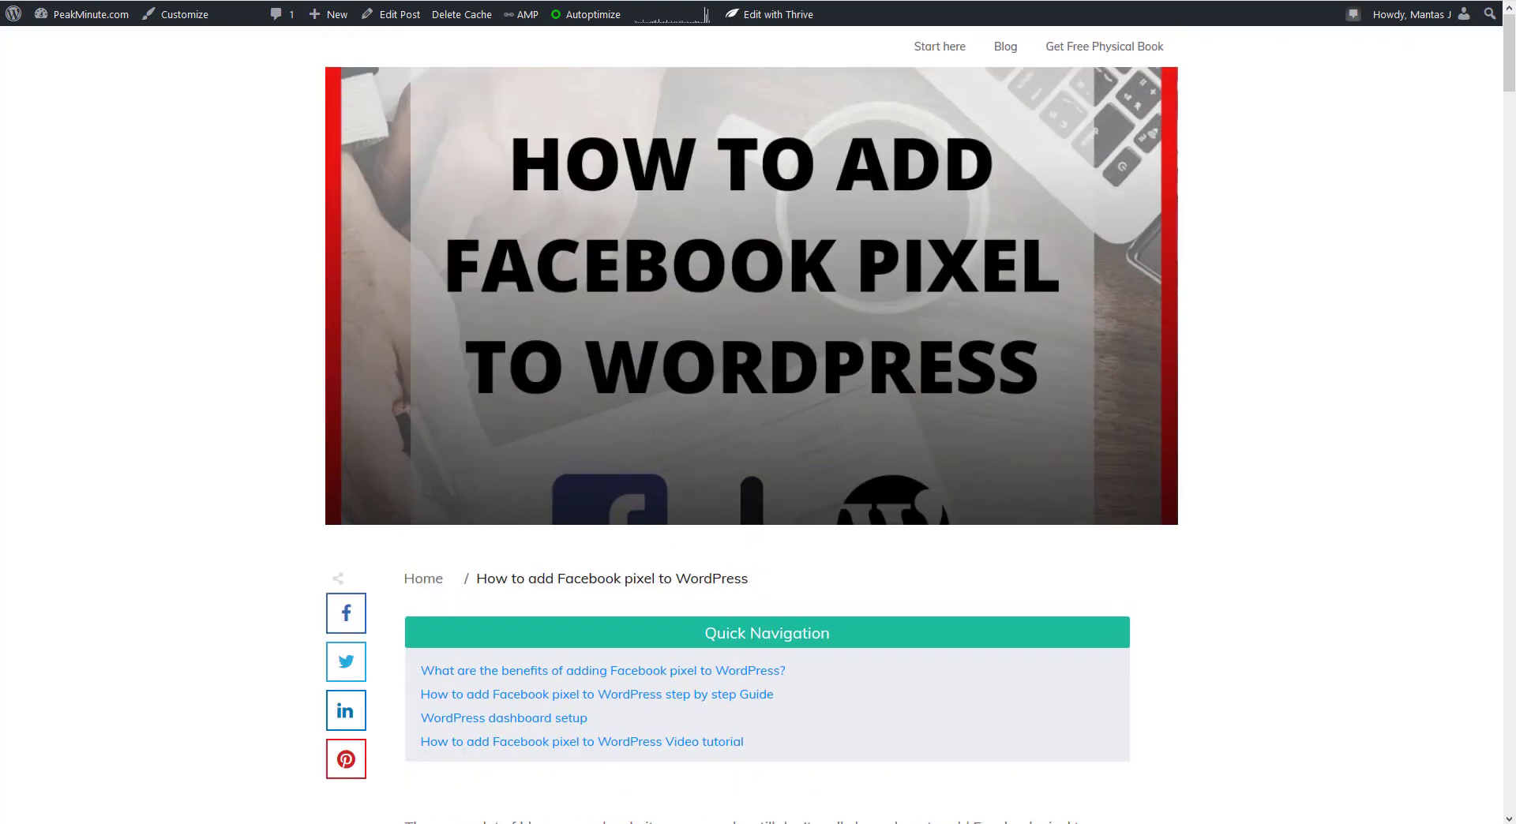
mouse_move(762, 14)
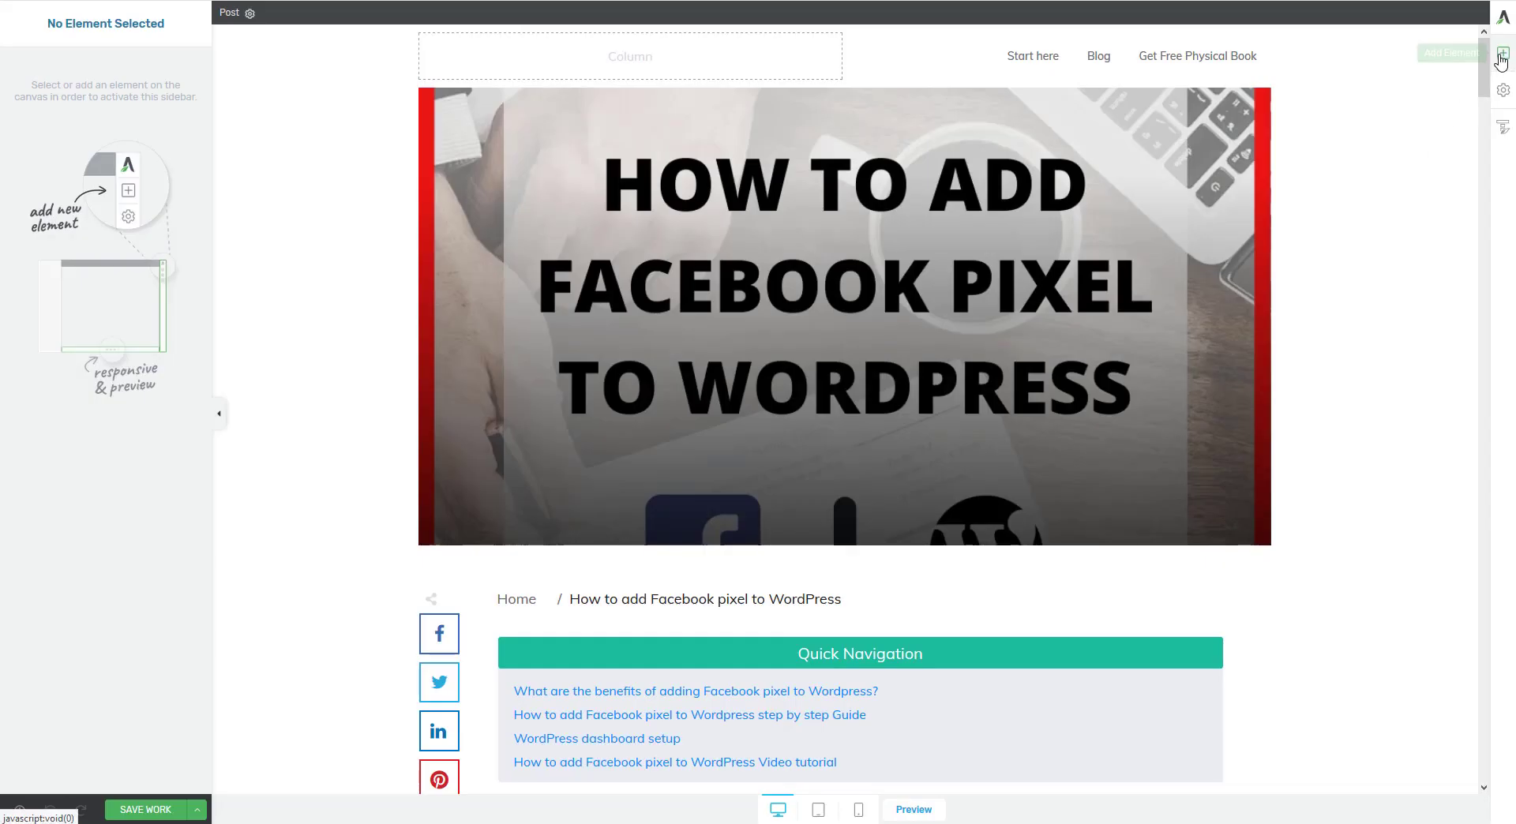
- Open the page source via Settings > Advanced Settings and add the JSON-LD script at its end
left_click(1501, 60)
left_click(1503, 93)
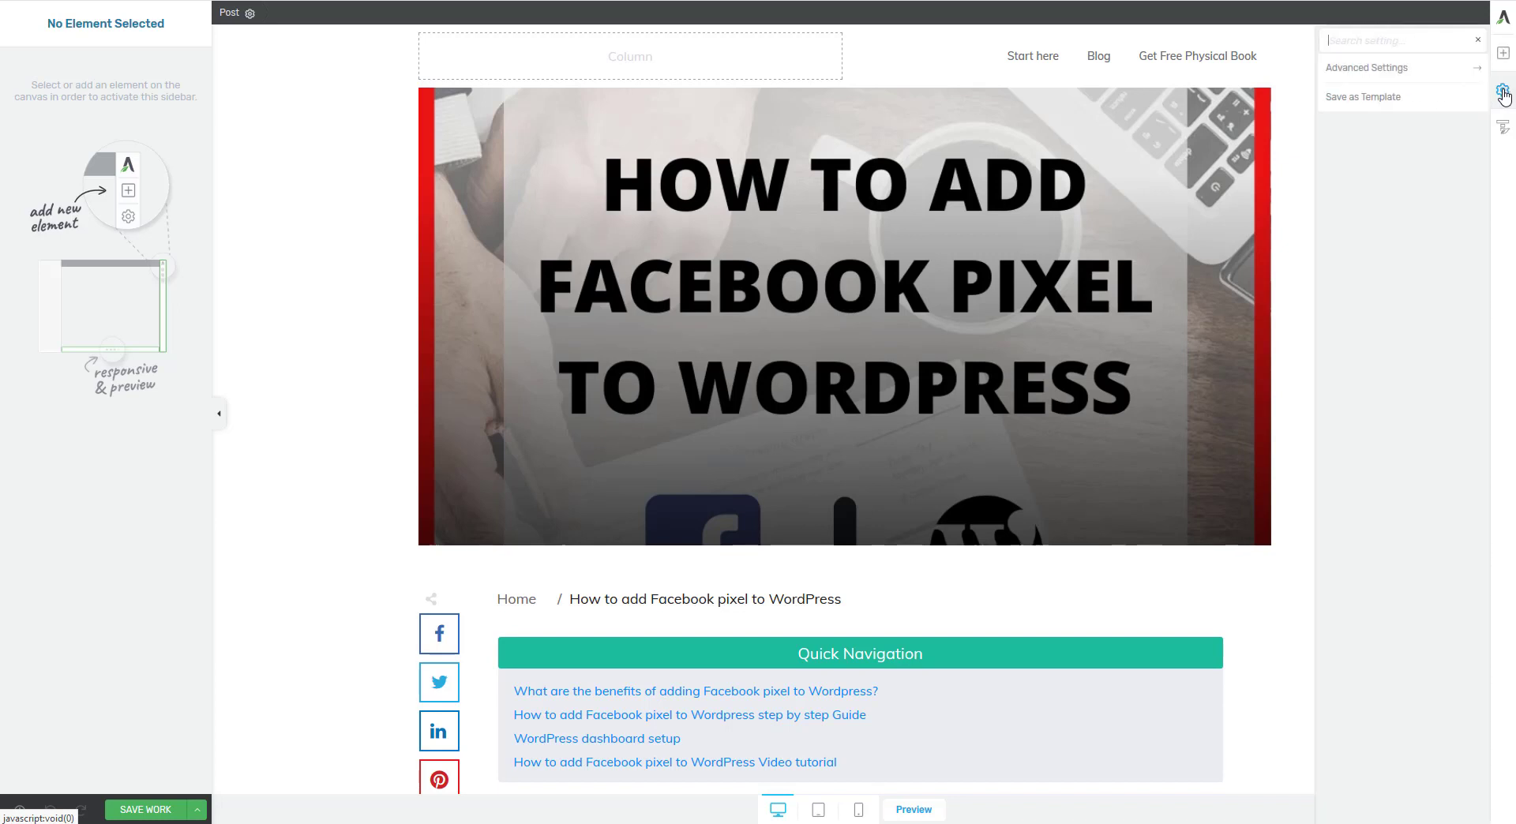
left_click(1431, 69)
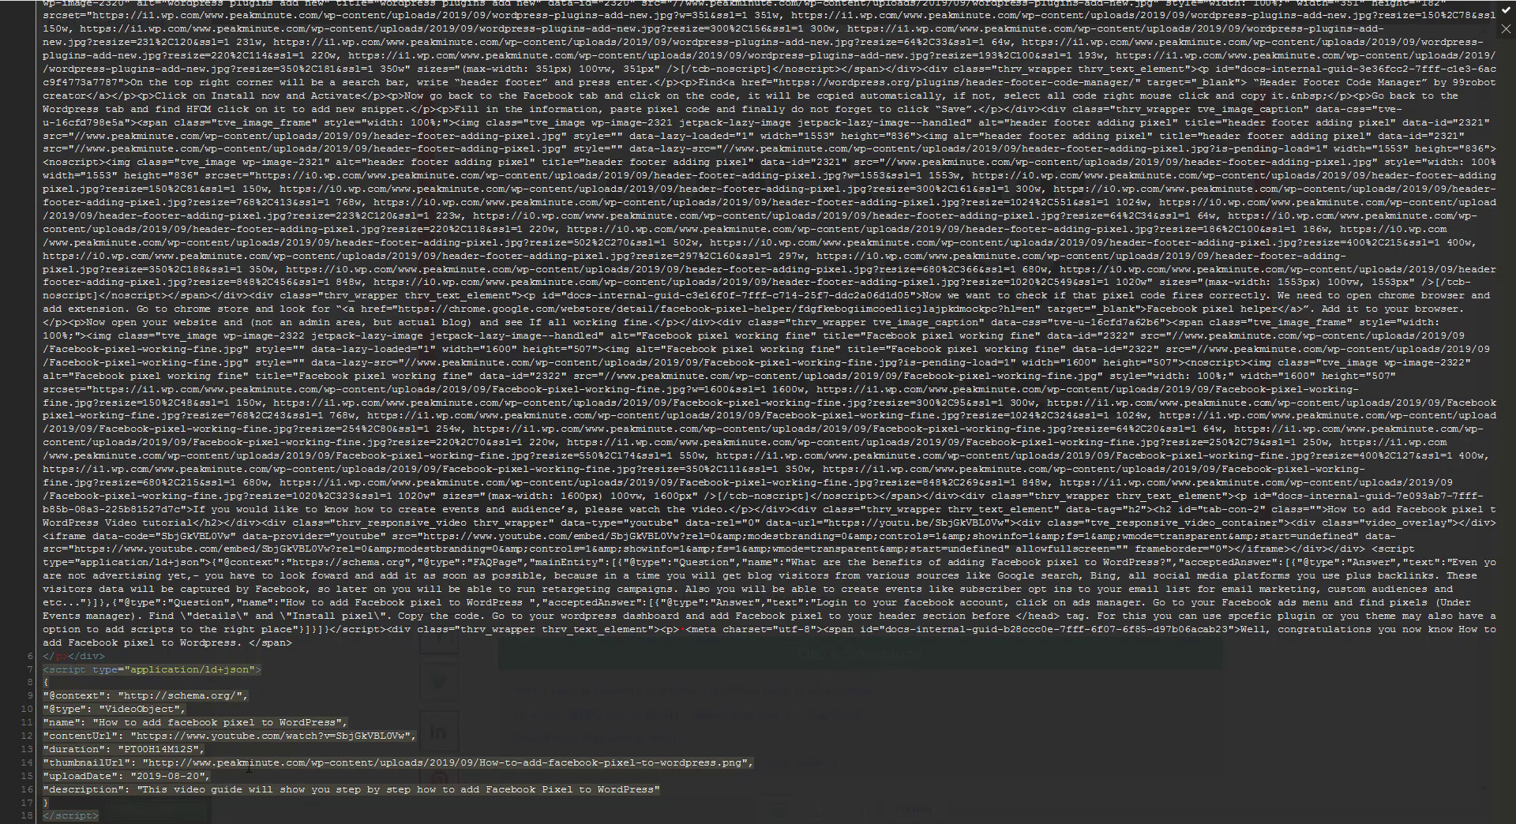
left_click(248, 764)
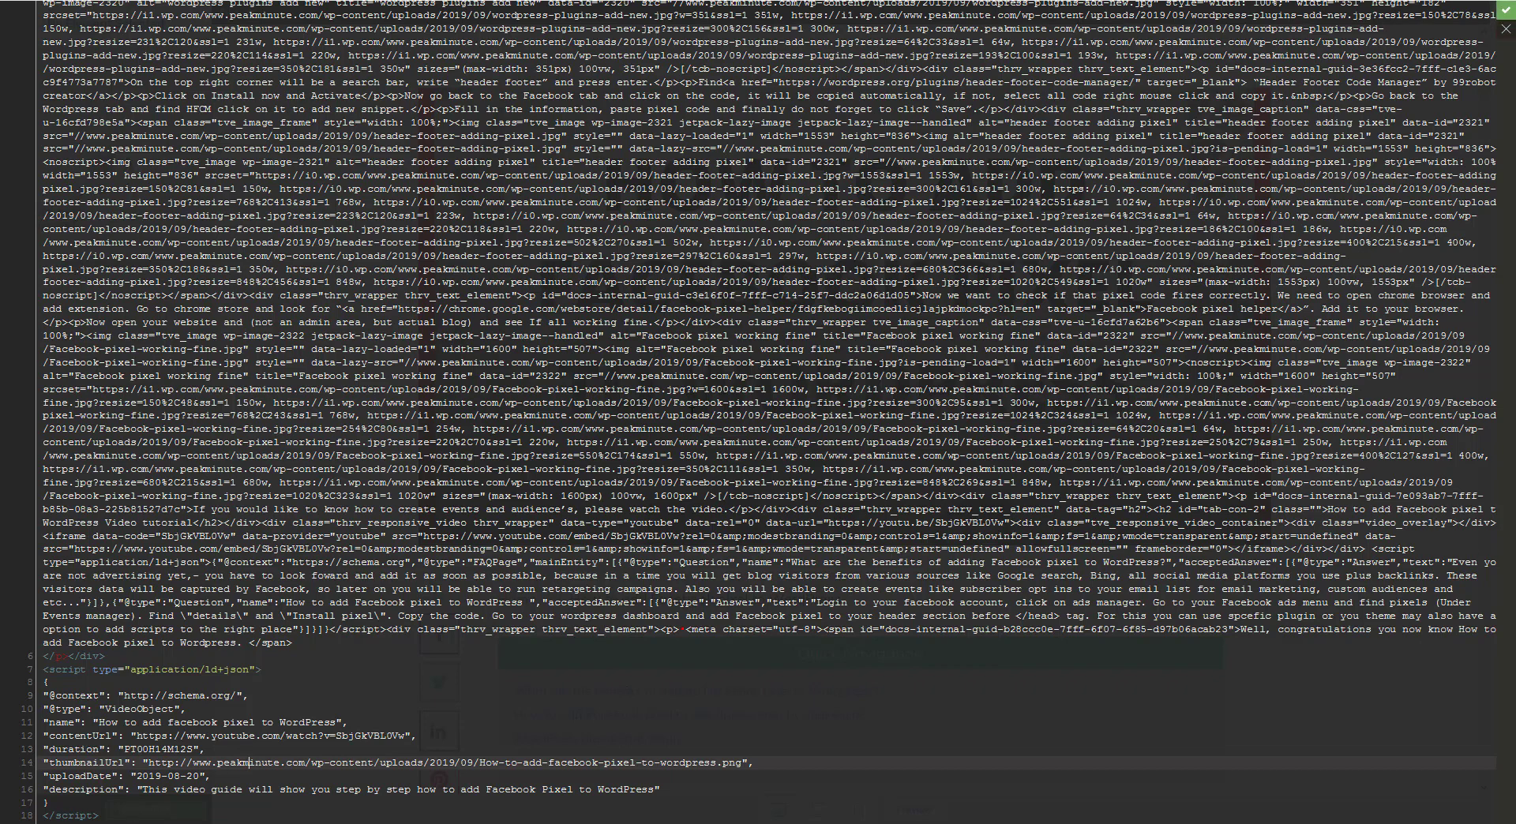
left_click(167, 816)
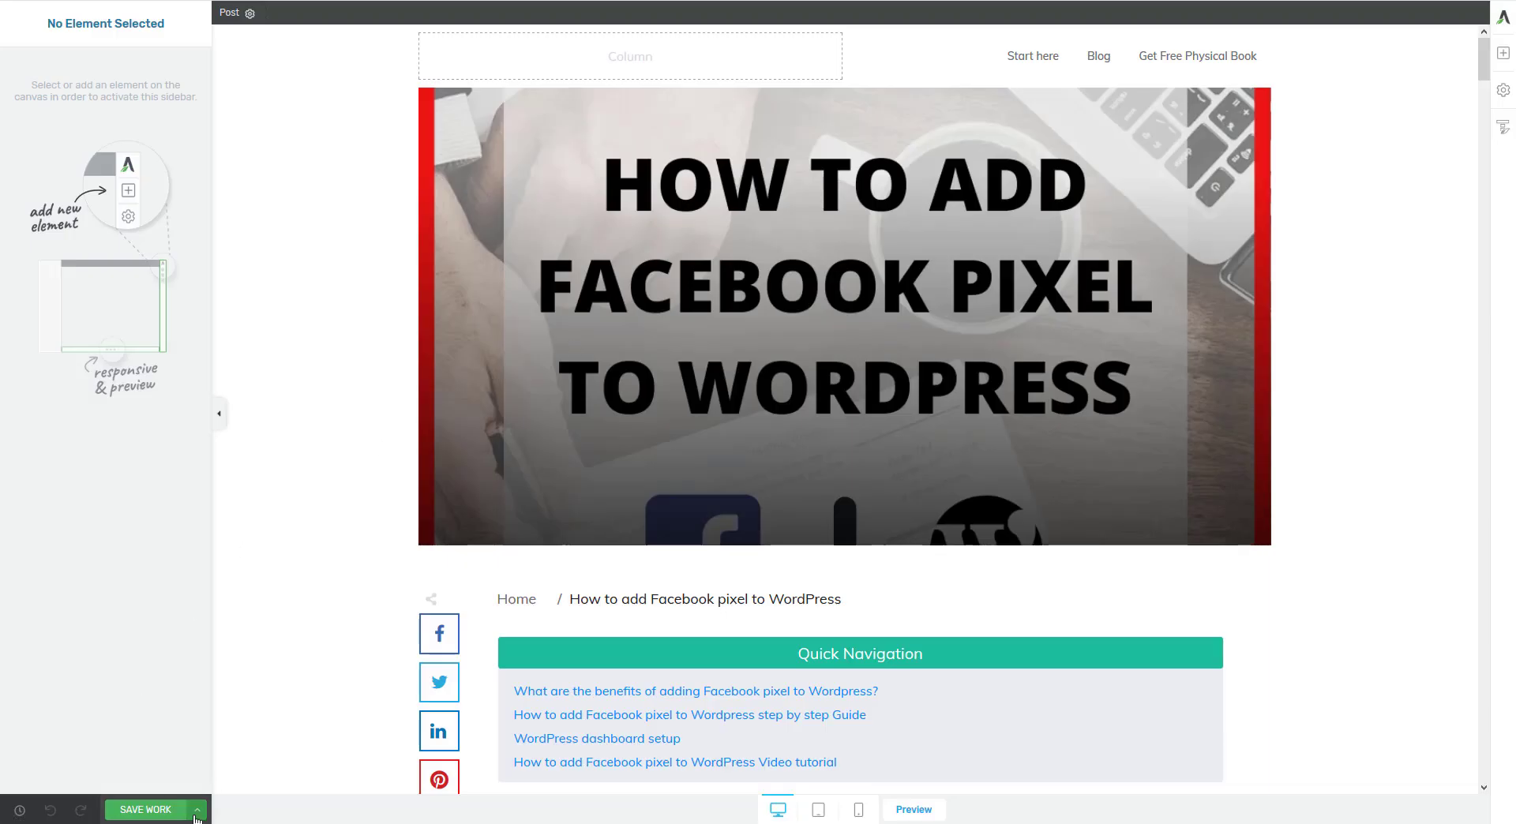
- Save the post, close Attachment Details, and open the live post in a new tab
left_click(181, 813)
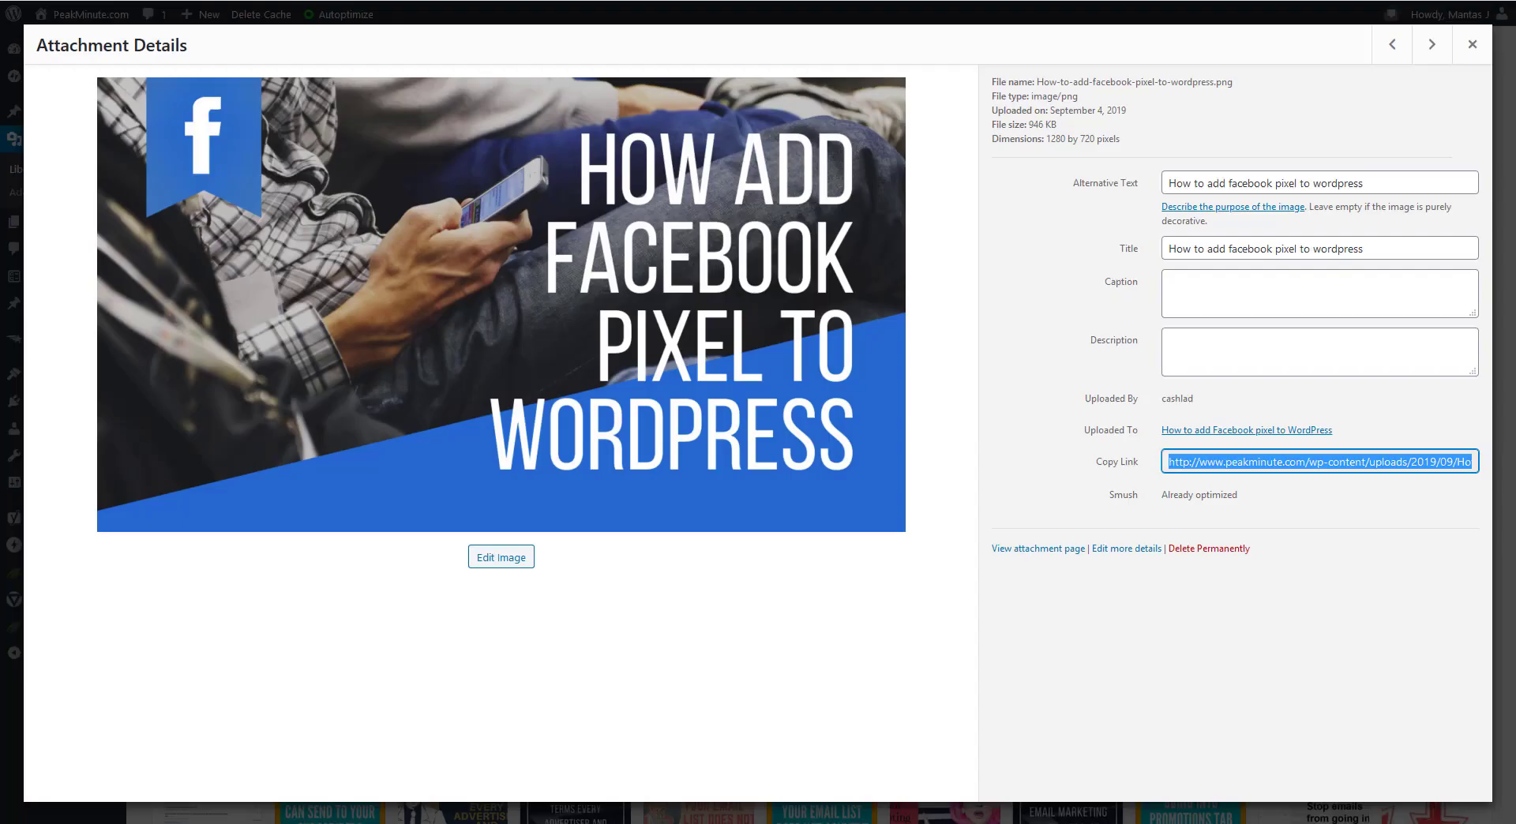
left_click(1472, 45)
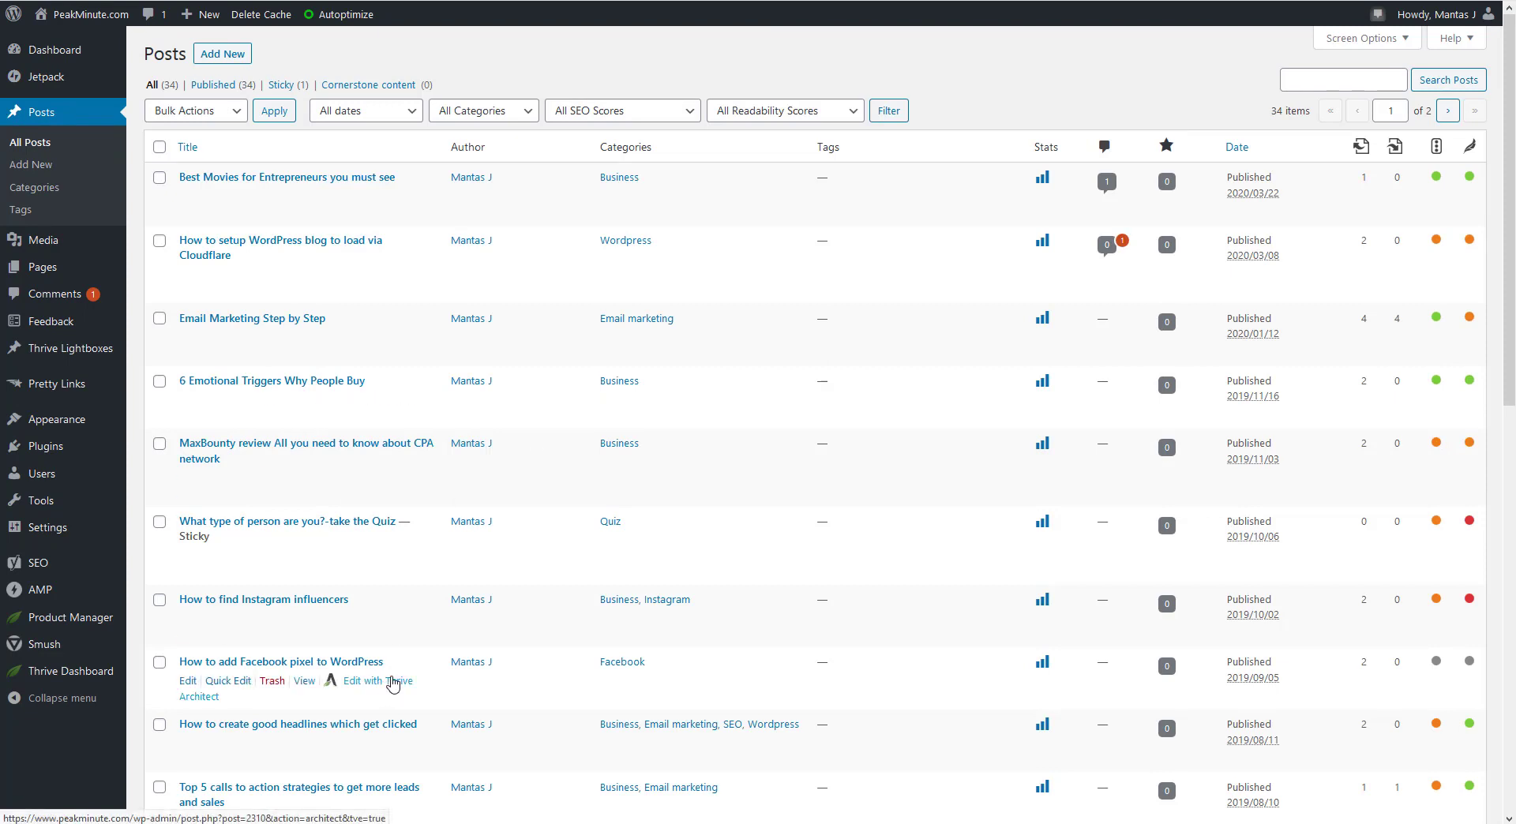
right_click(304, 682)
left_click(352, 488)
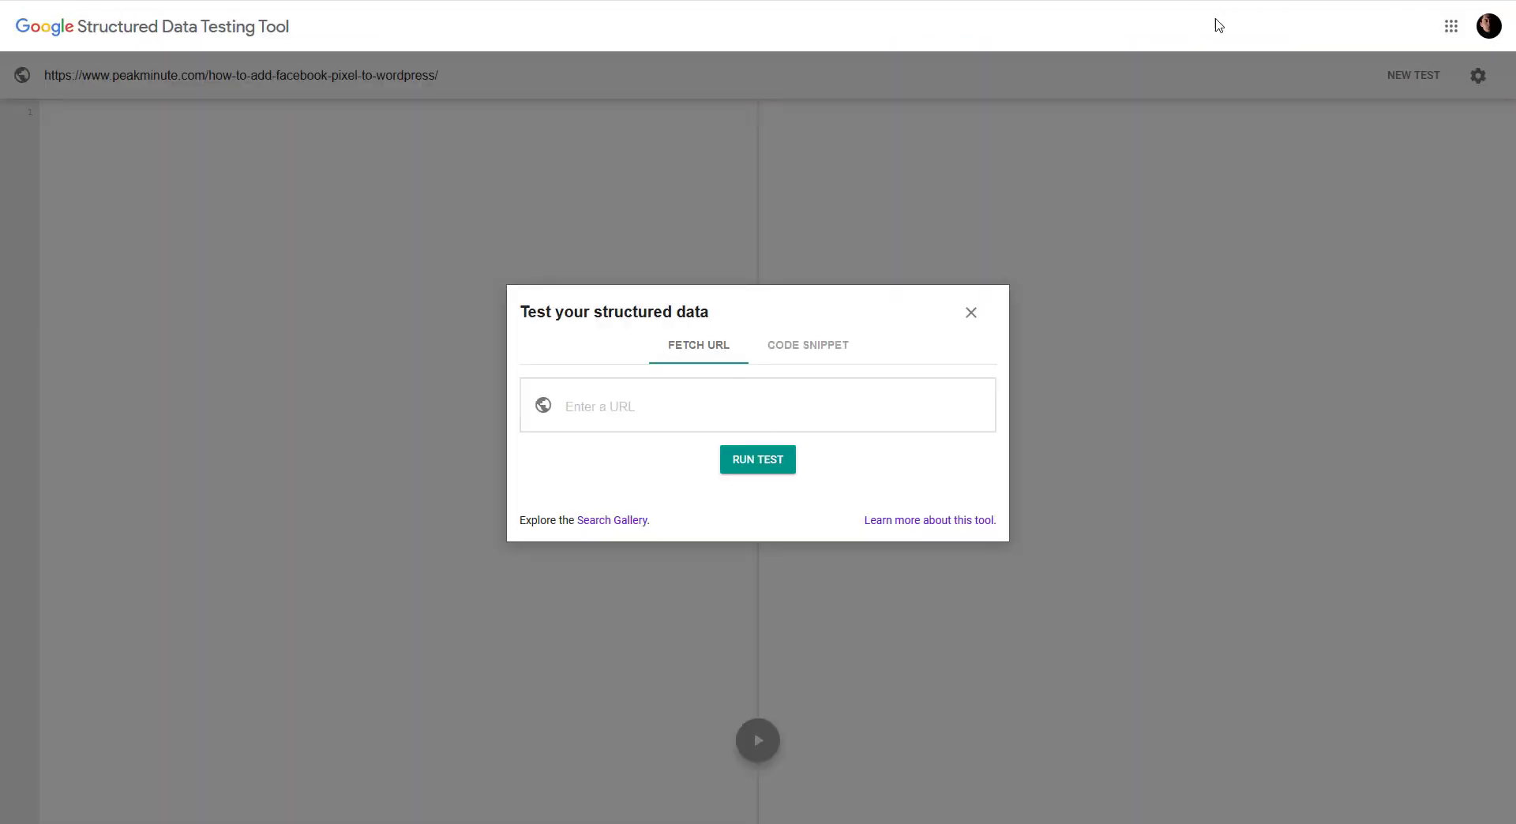
- Paste the live post's URL into Fetch URL and run the structured data test
left_click(619, 409)
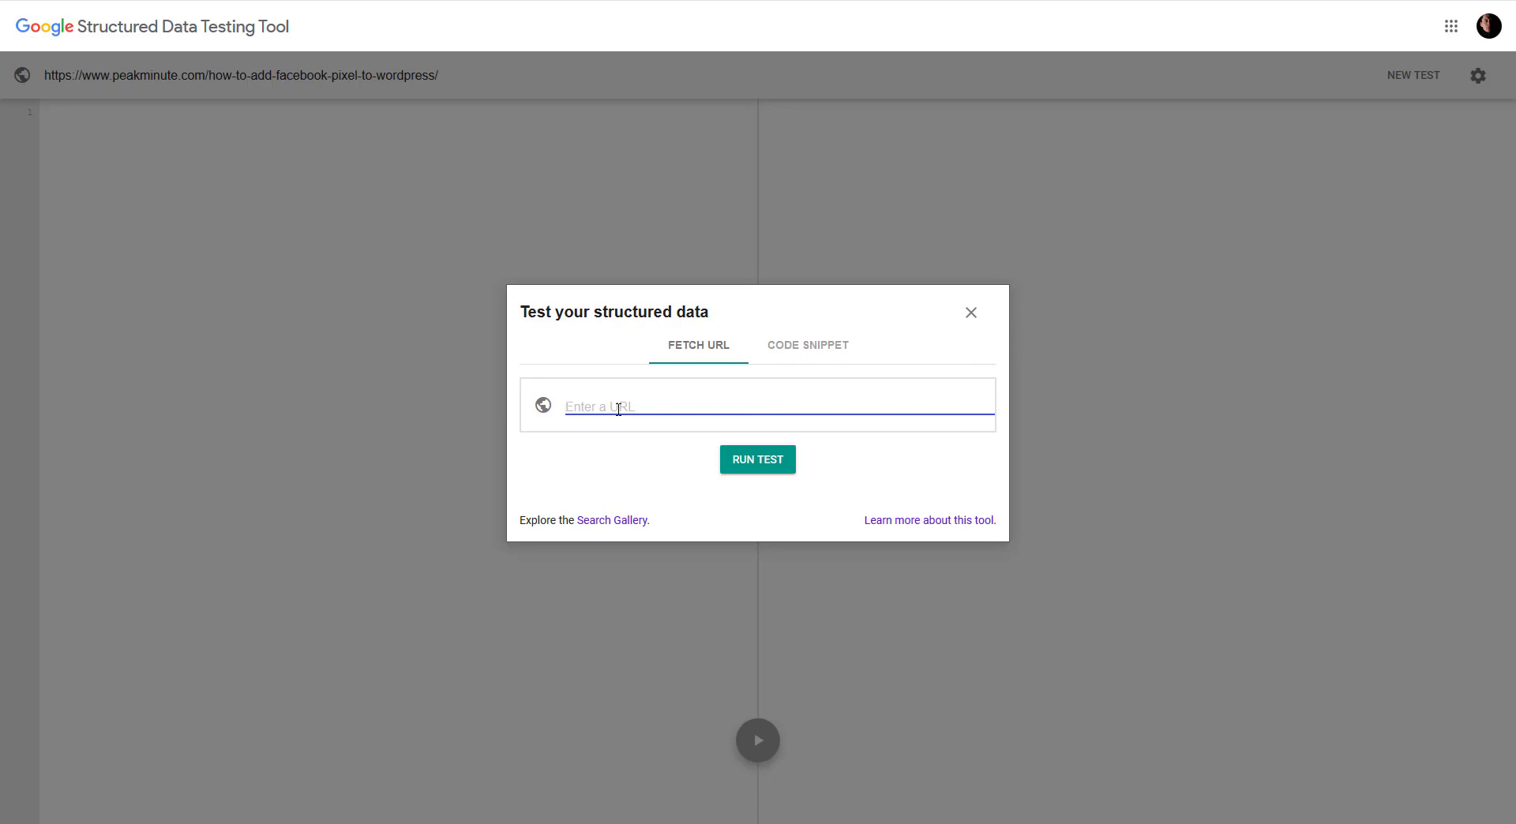
type("https://www.peakminute.com/how-to-add-facebook-pixel-to-wordpress/")
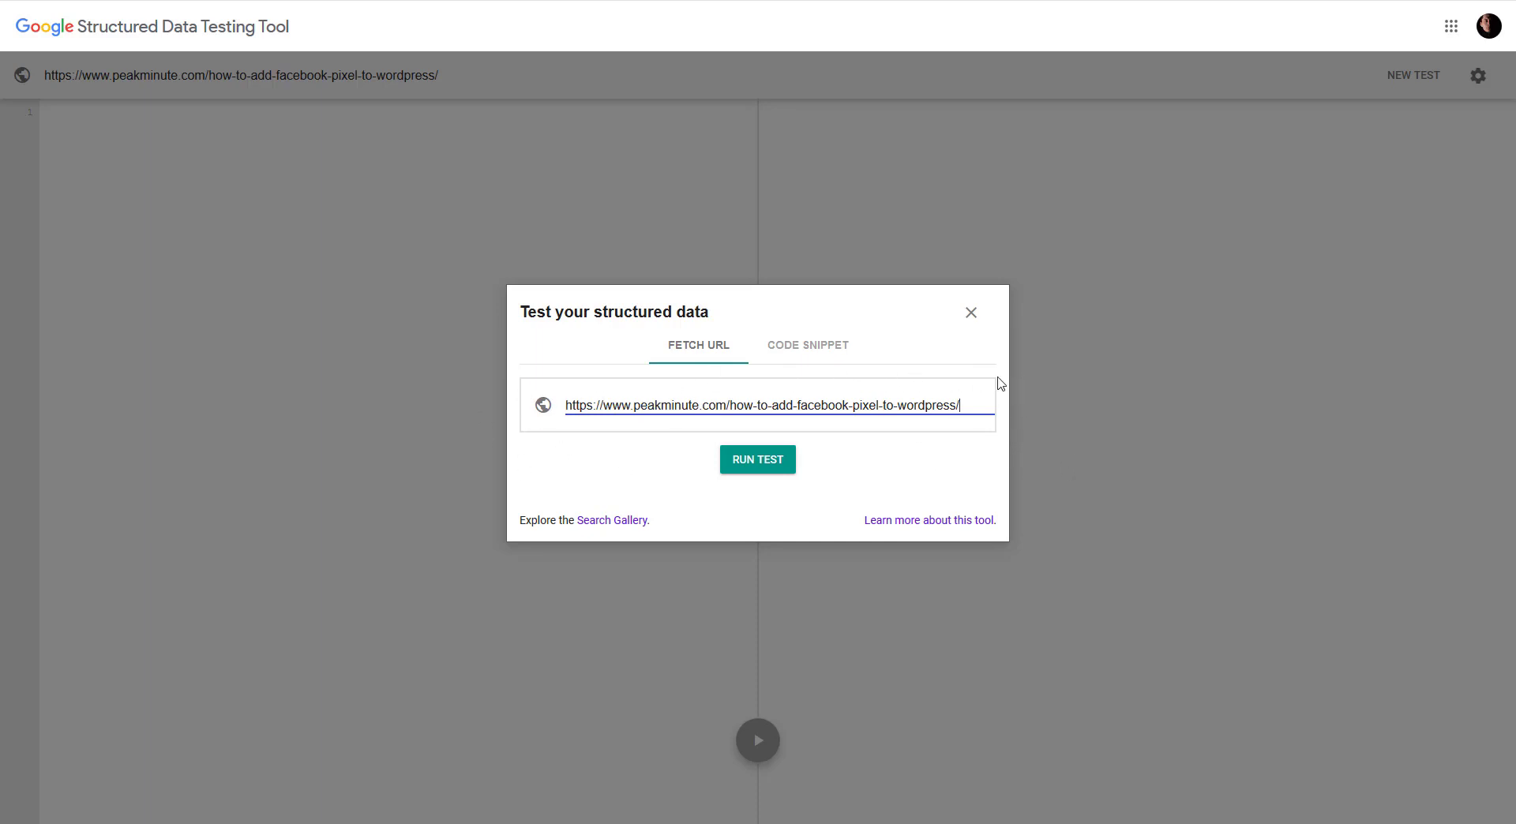
left_click(777, 466)
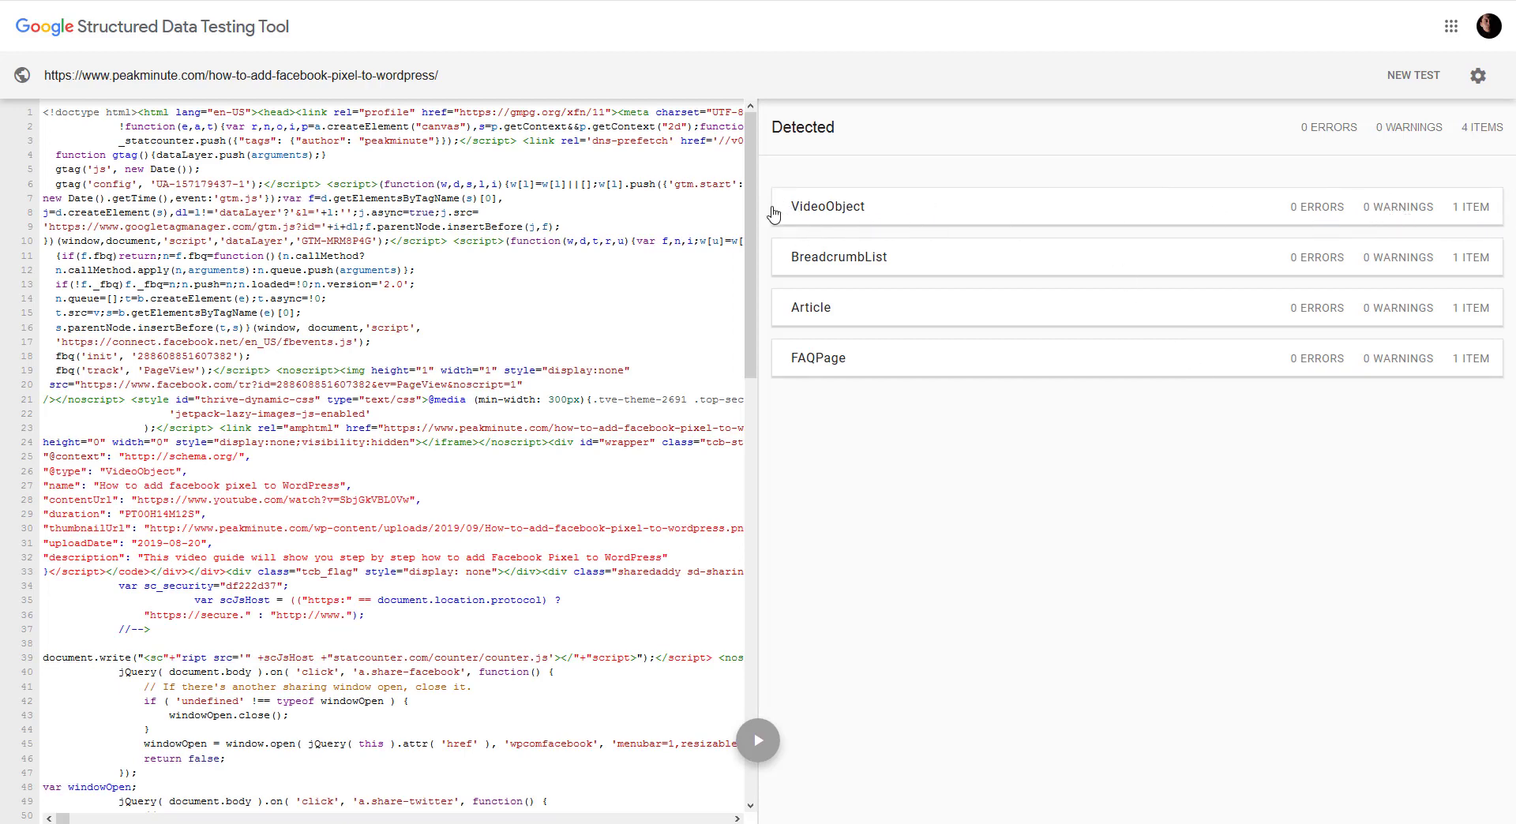
- Expand the detected VideoObject to show its properties, including duration PT14M12S and uploadDate 2019-08-20
left_click(1402, 211)
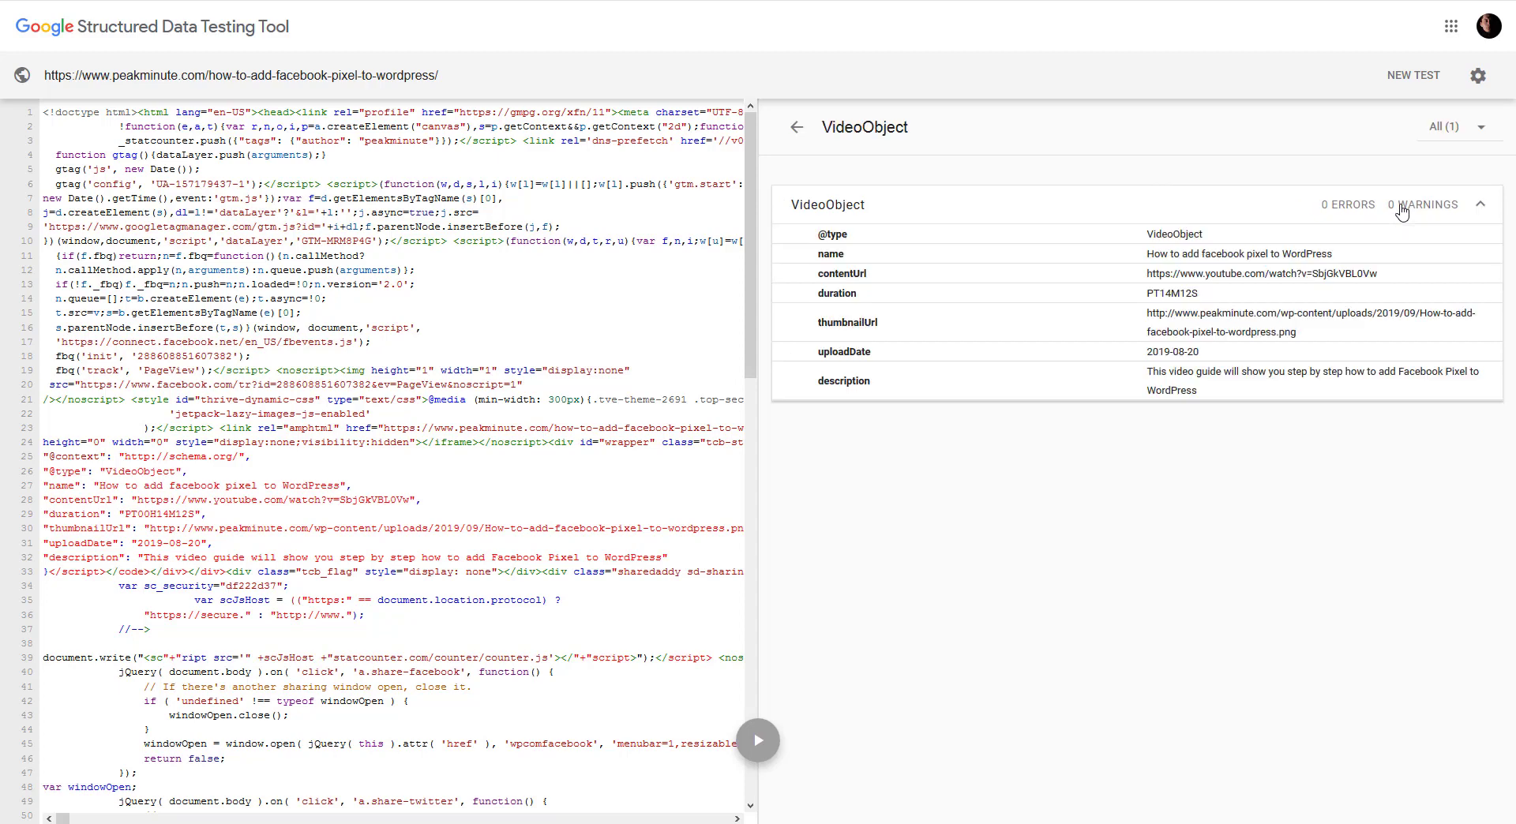